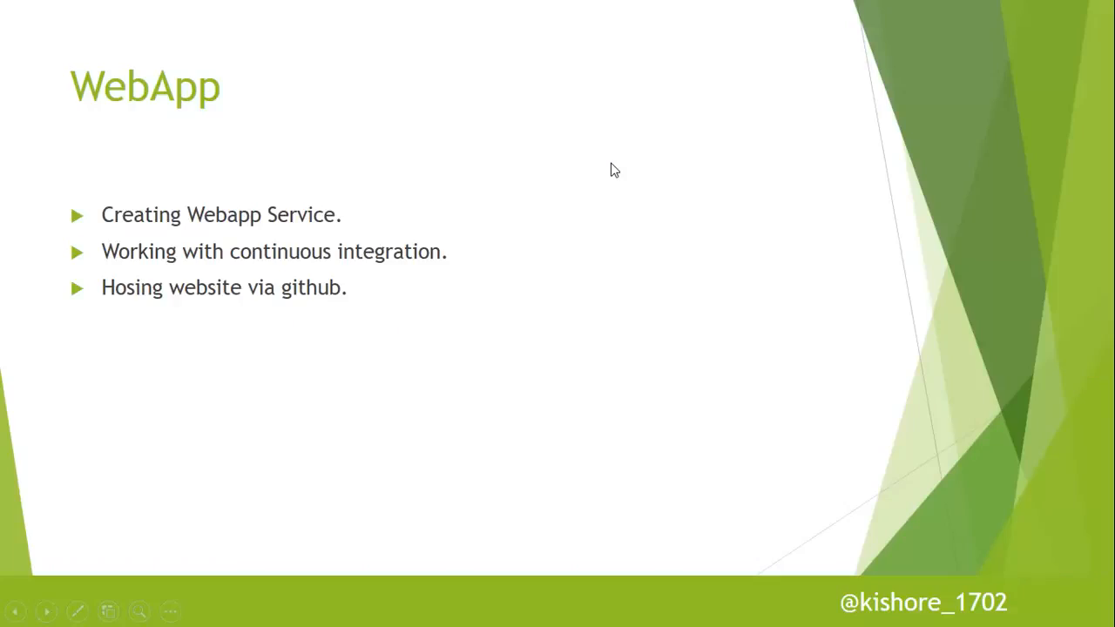
# - Switch to the Azure portal and start creating a Web App from the Web + Mobile marketplace category
pyautogui.hotkey('alt', 'Tab')
pyautogui.hotkey('alt', 'Tab')
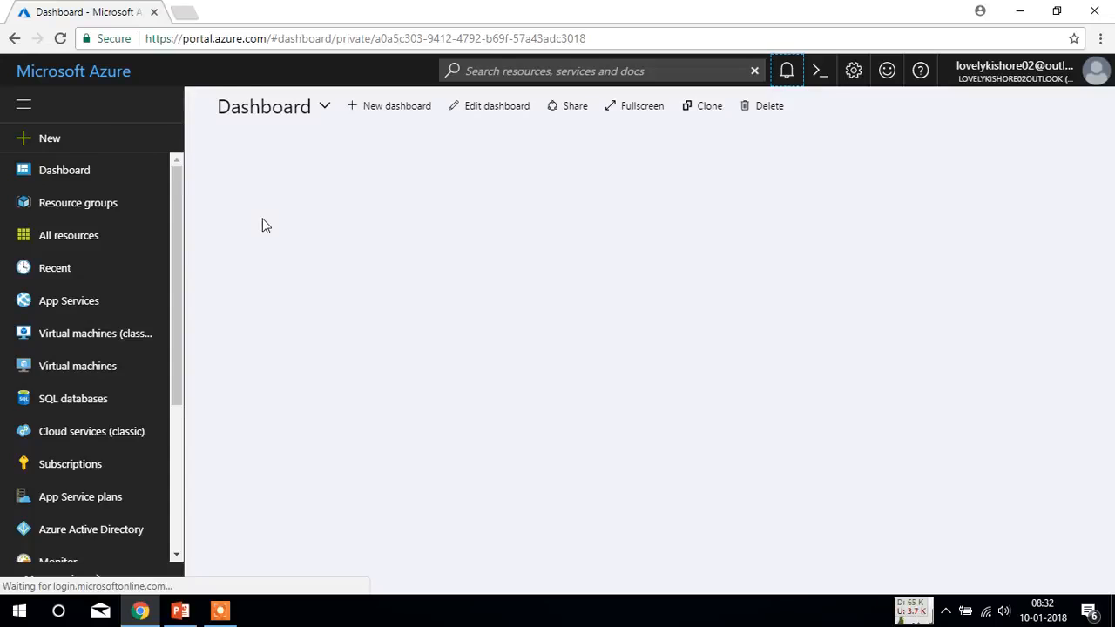
pyautogui.click(127, 145)
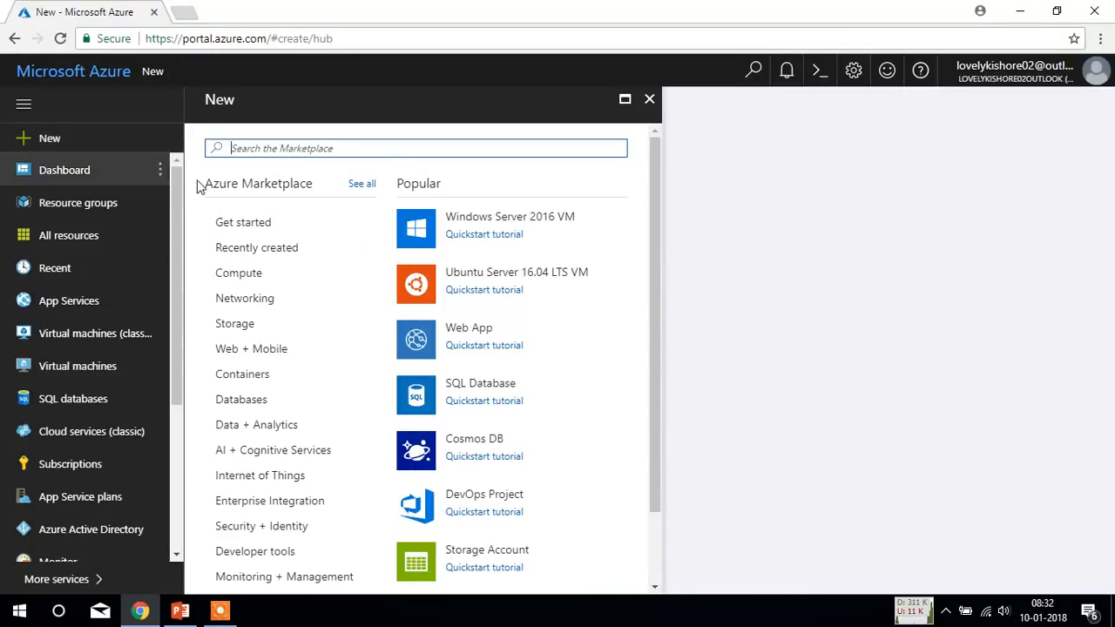
pyautogui.click(293, 350)
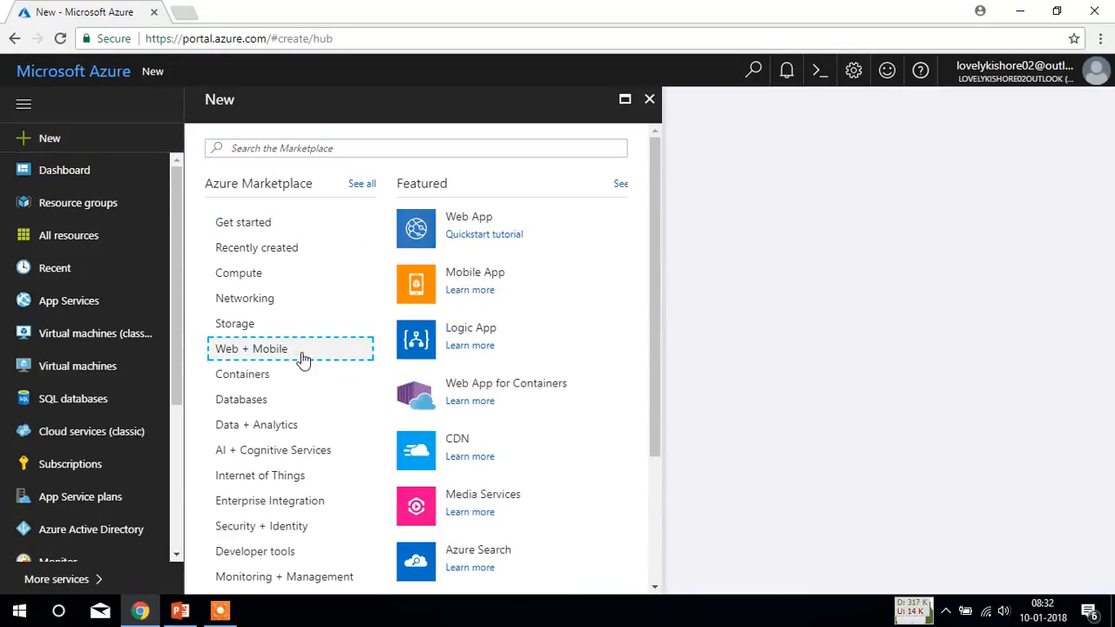
pyautogui.click(490, 225)
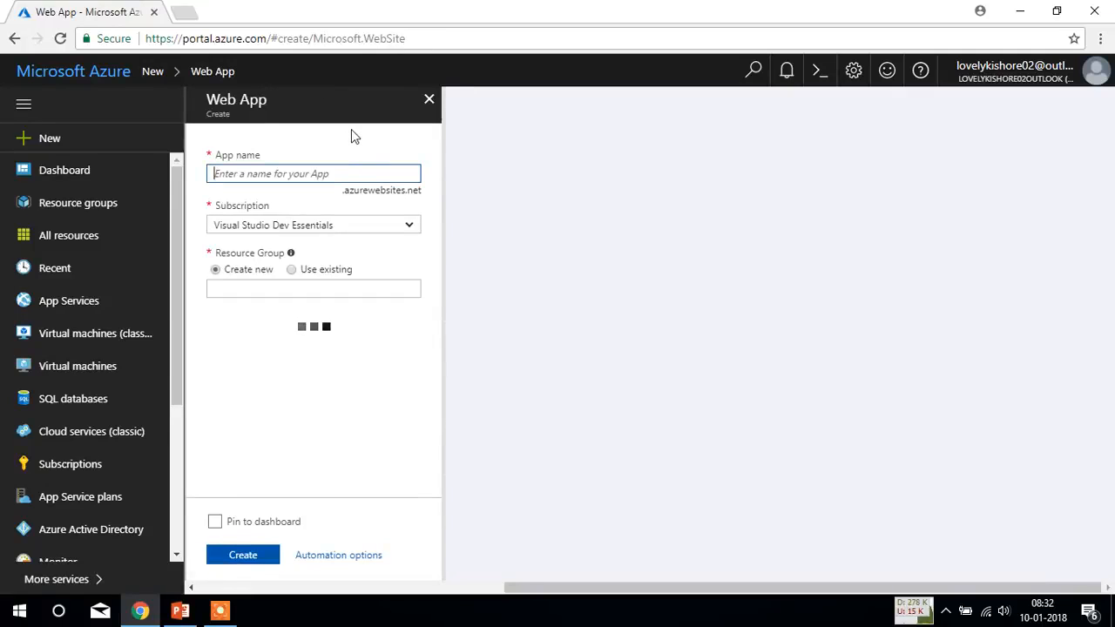
# - Create the web app named codesizllerwebapp with a new resource group of the same name, pinned to the dashboard
pyautogui.write('co')
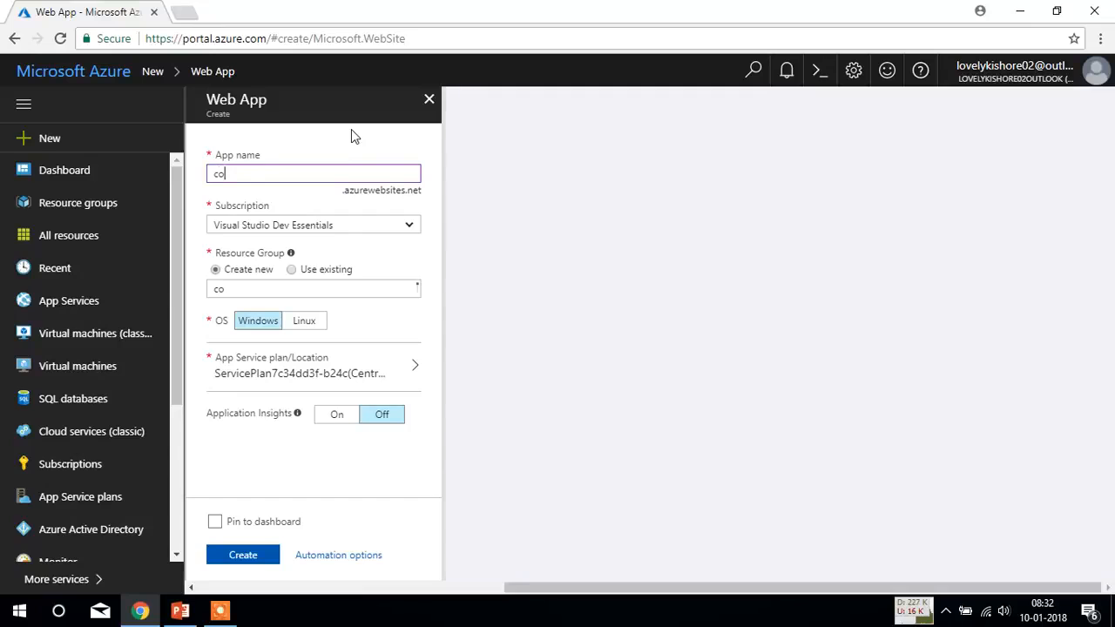
pyautogui.write('desi')
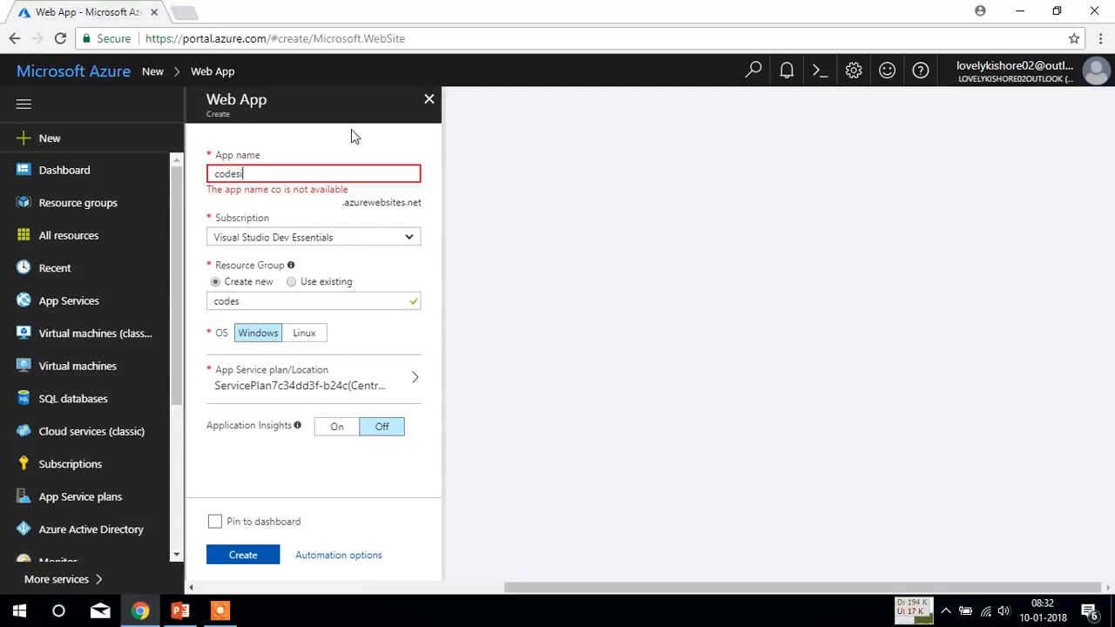
pyautogui.write('zllerwebapp')
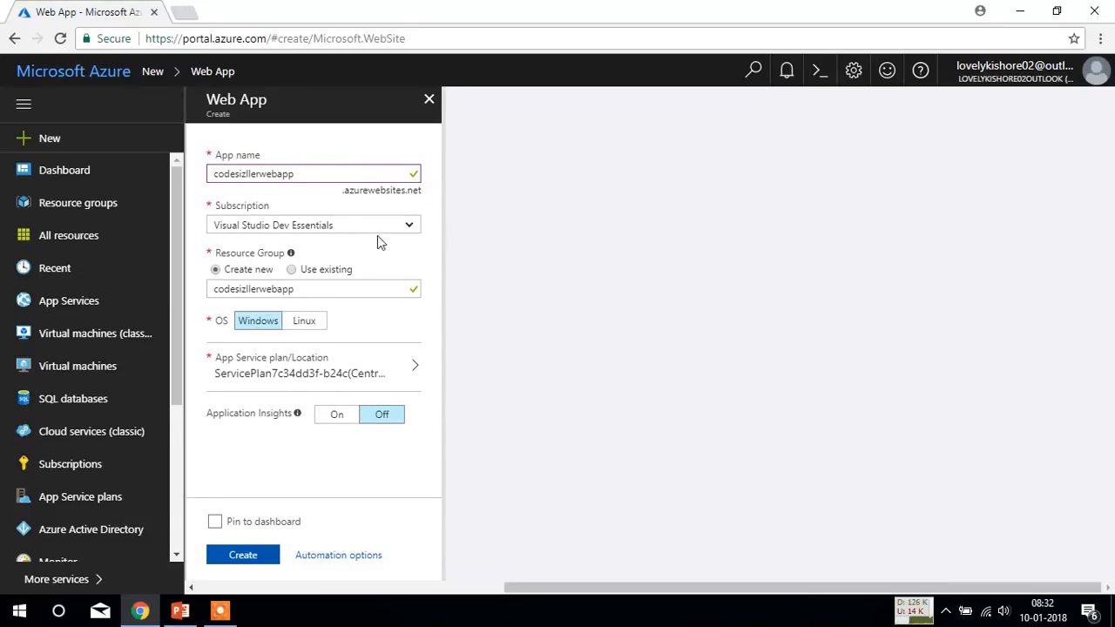
pyautogui.click(299, 289)
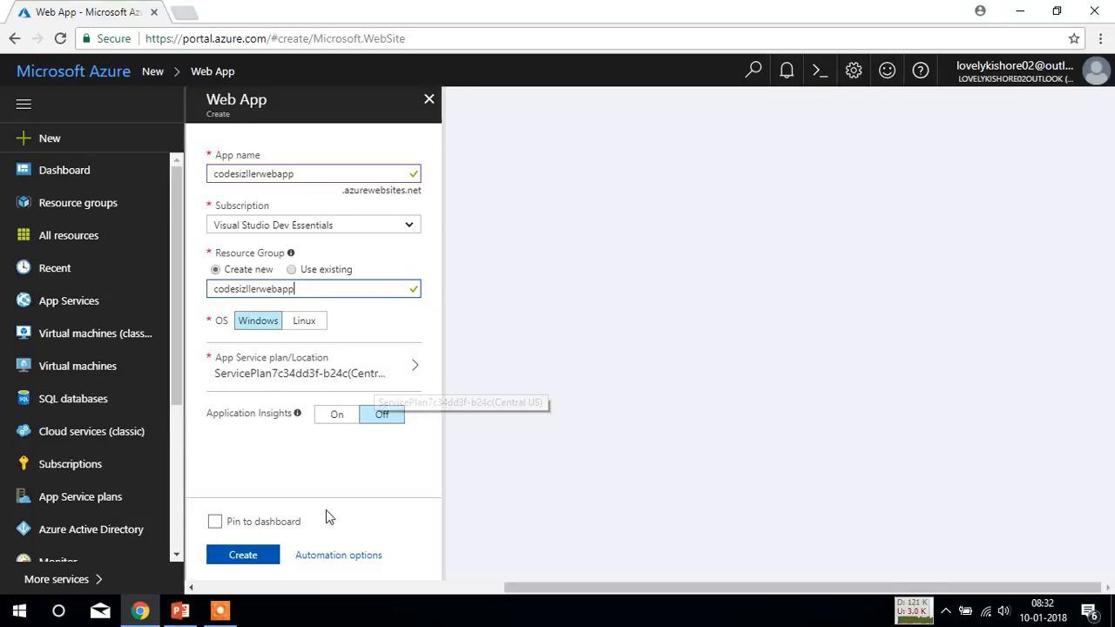
pyautogui.click(222, 523)
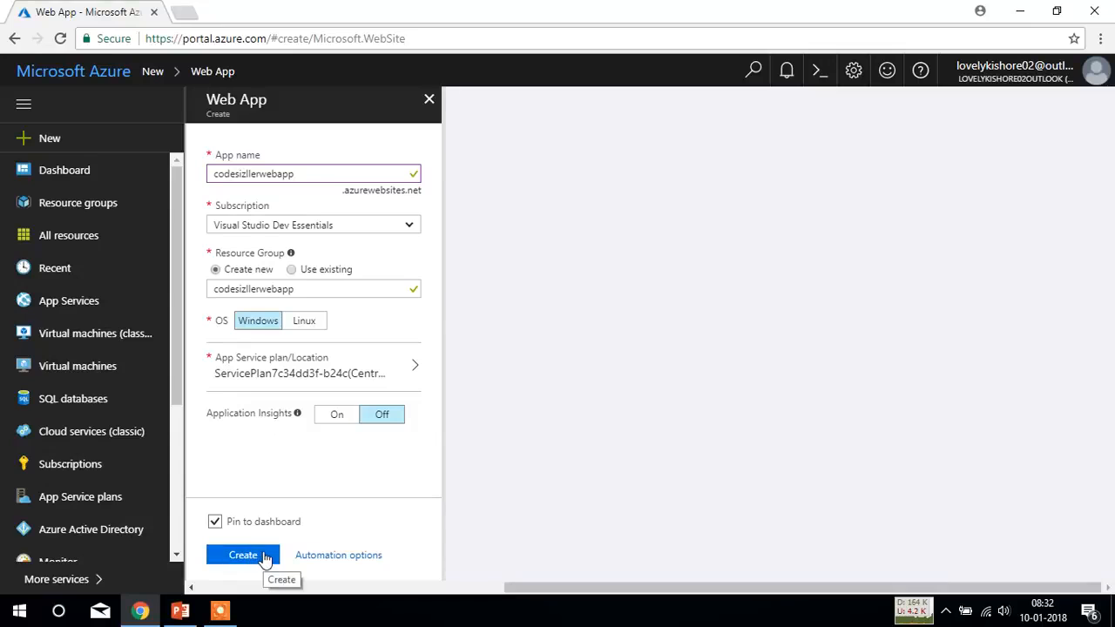
pyautogui.click(265, 554)
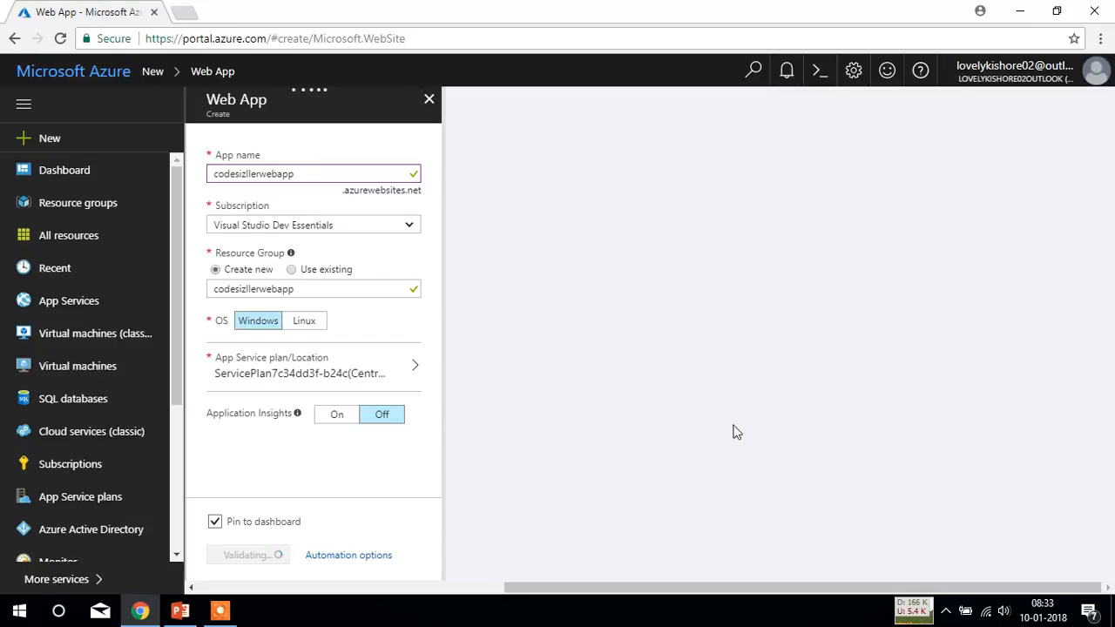
# - Check the deployment progress in the portal notifications and view the deployed web app's default page at its URL
pyautogui.click(789, 73)
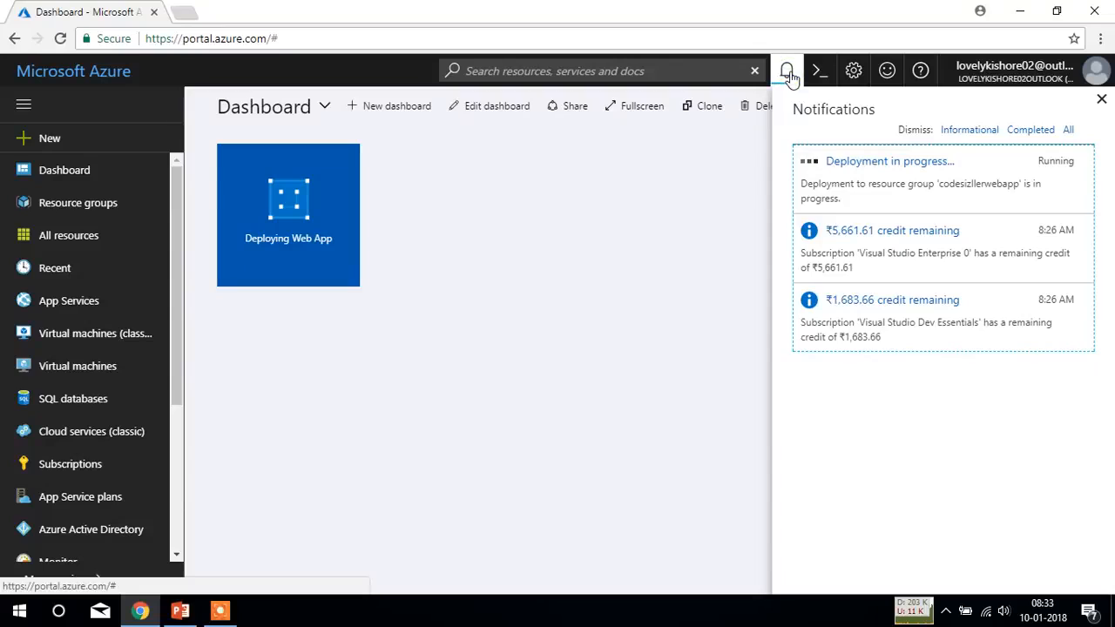
pyautogui.click(789, 73)
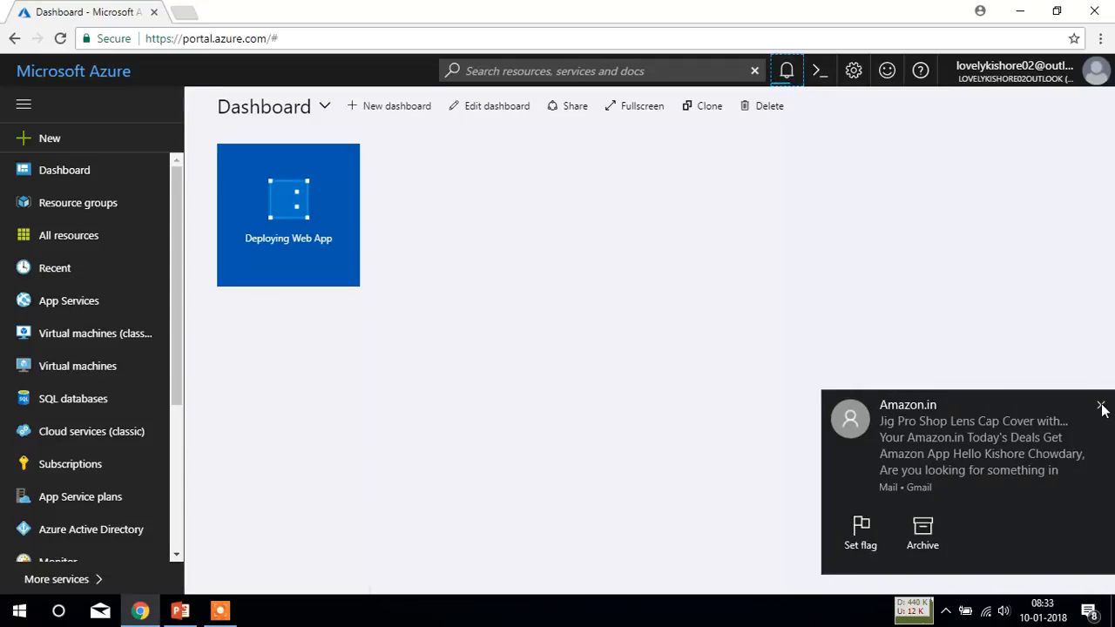
pyautogui.click(1101, 407)
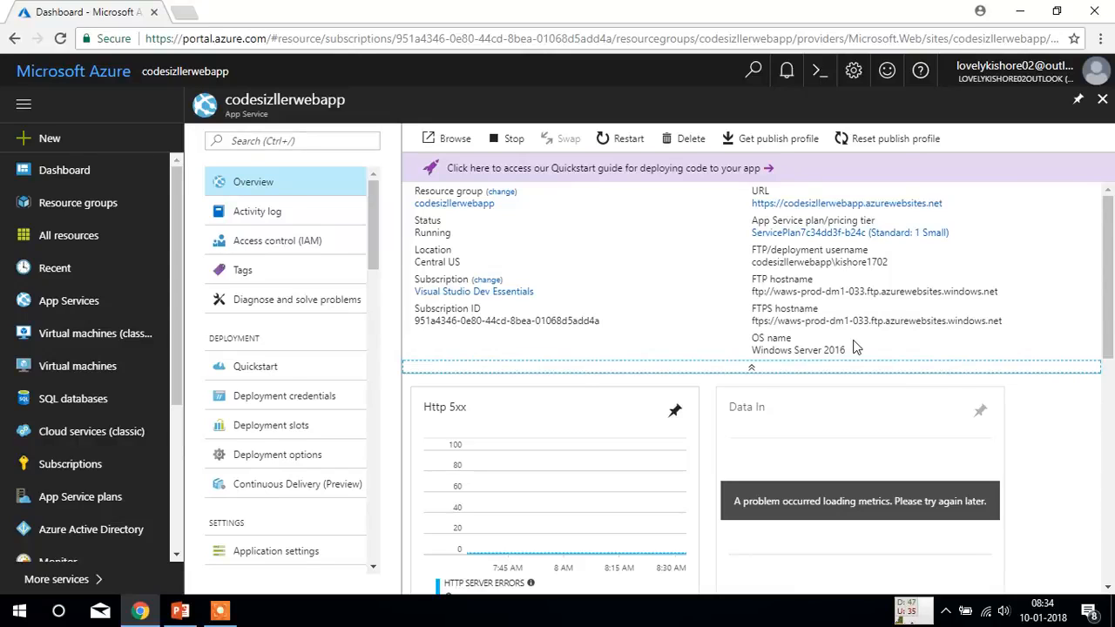
pyautogui.click(837, 204)
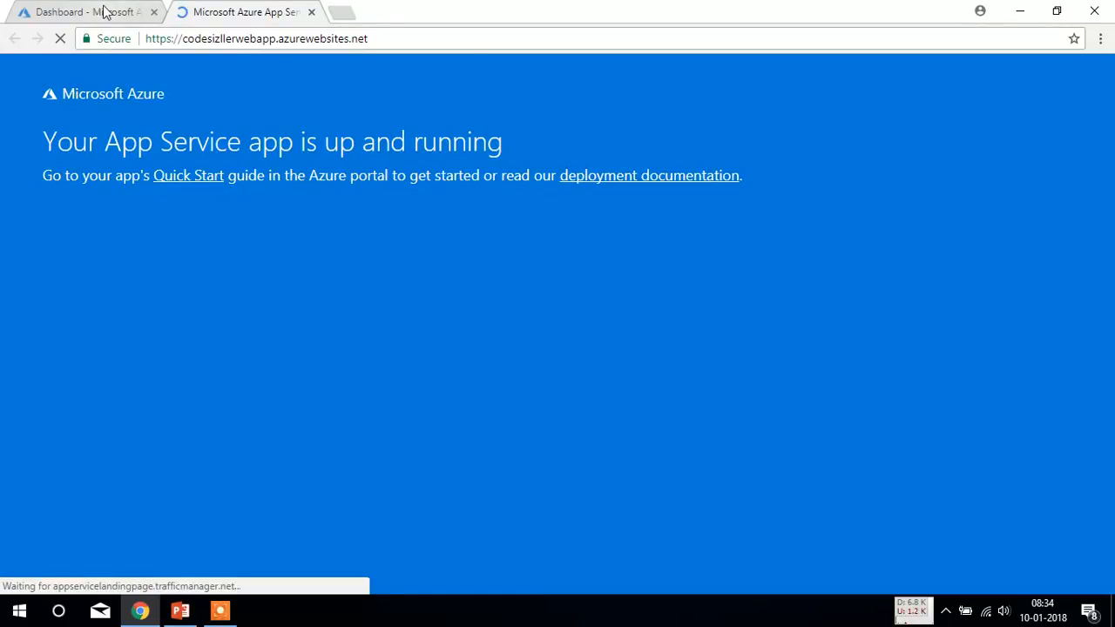
pyautogui.click(104, 10)
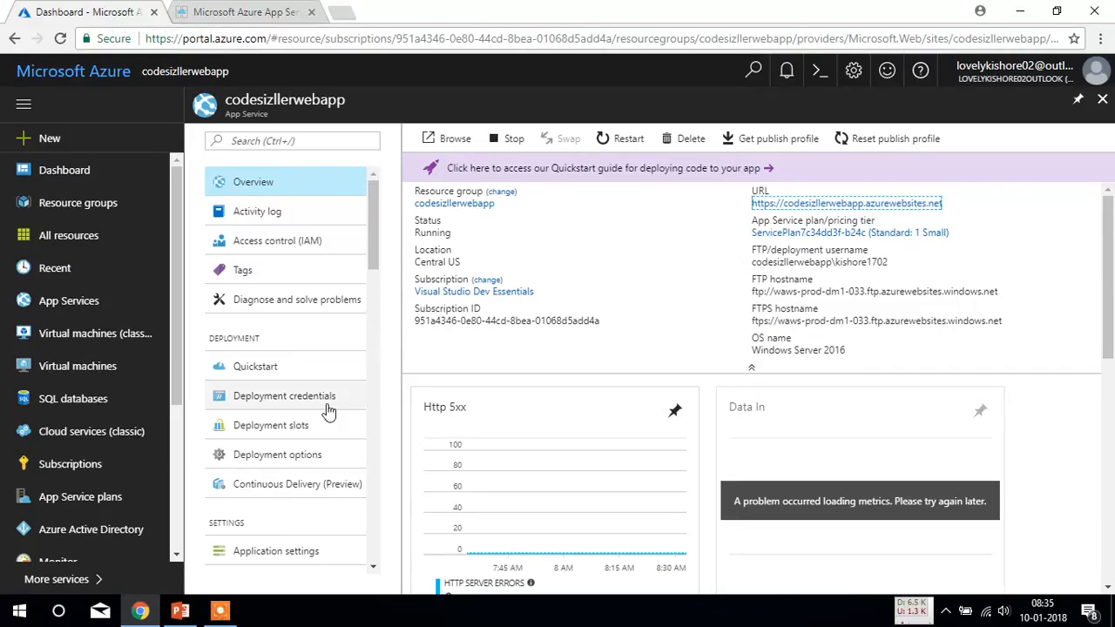
# - Set GitHub as the source in the web app's deployment options
pyautogui.click(331, 457)
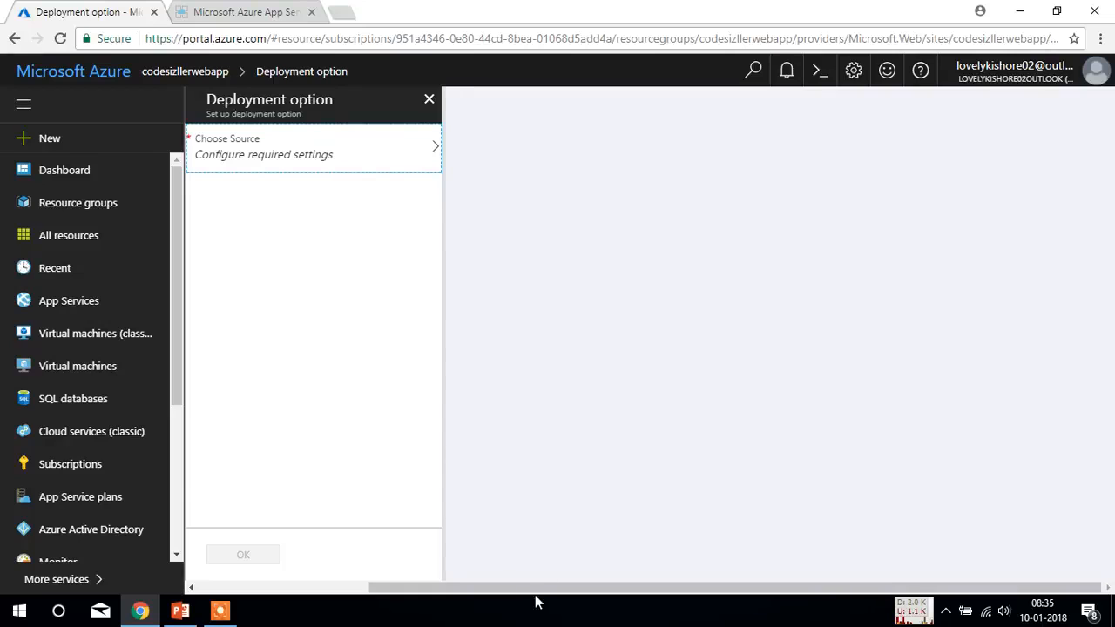
pyautogui.click(344, 157)
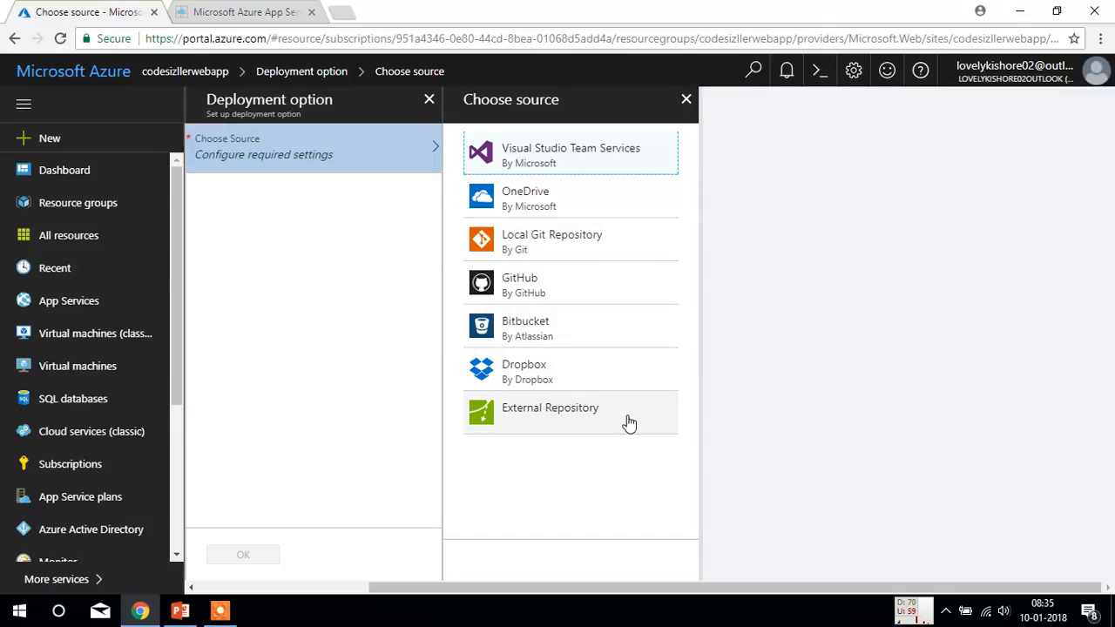
pyautogui.click(577, 284)
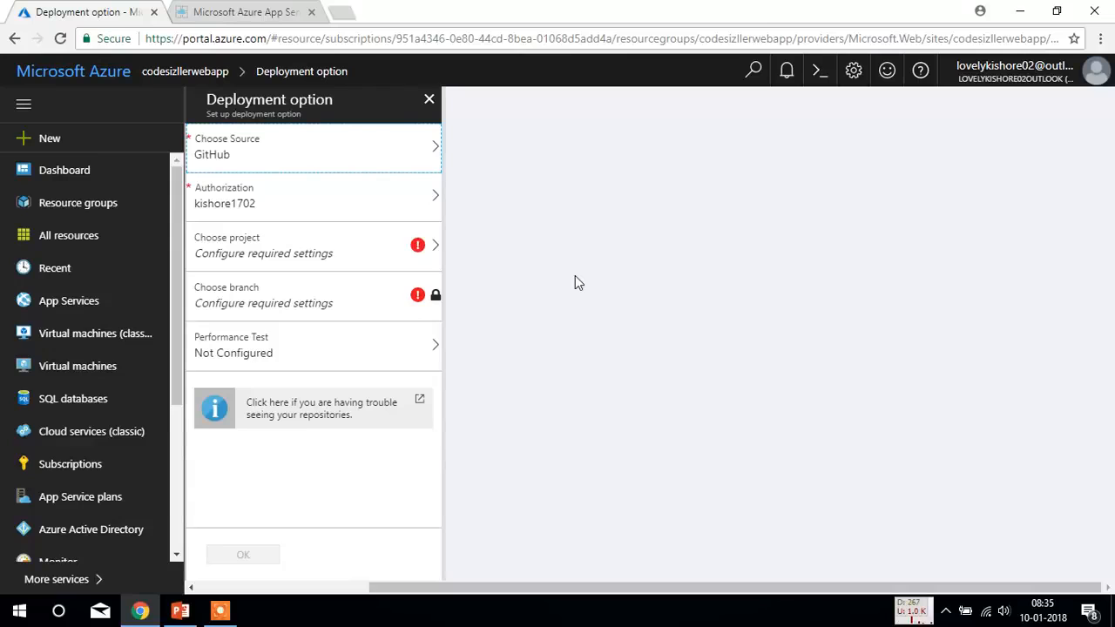
# - Authorize the GitHub account for the web app's deployment and open github.com in a separate browser tab
pyautogui.click(416, 198)
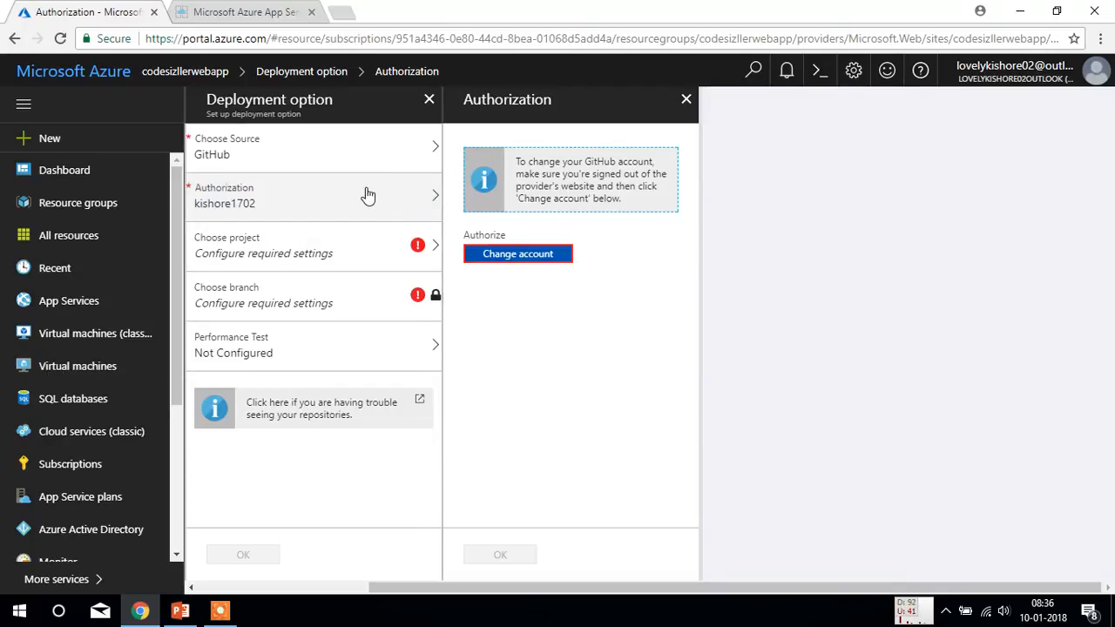
pyautogui.click(563, 254)
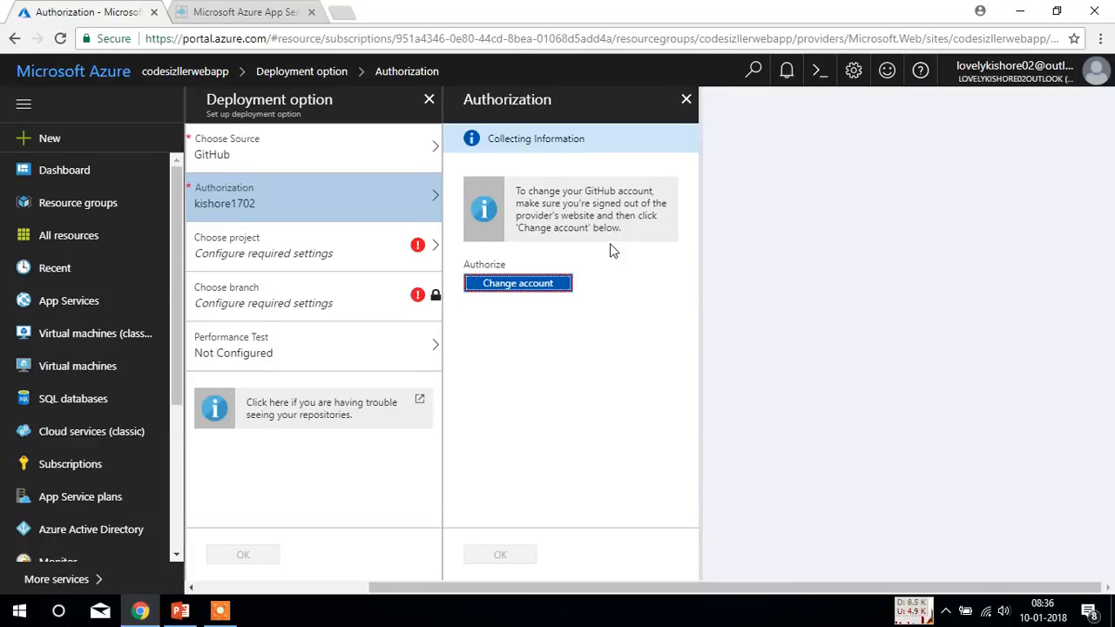
pyautogui.click(340, 16)
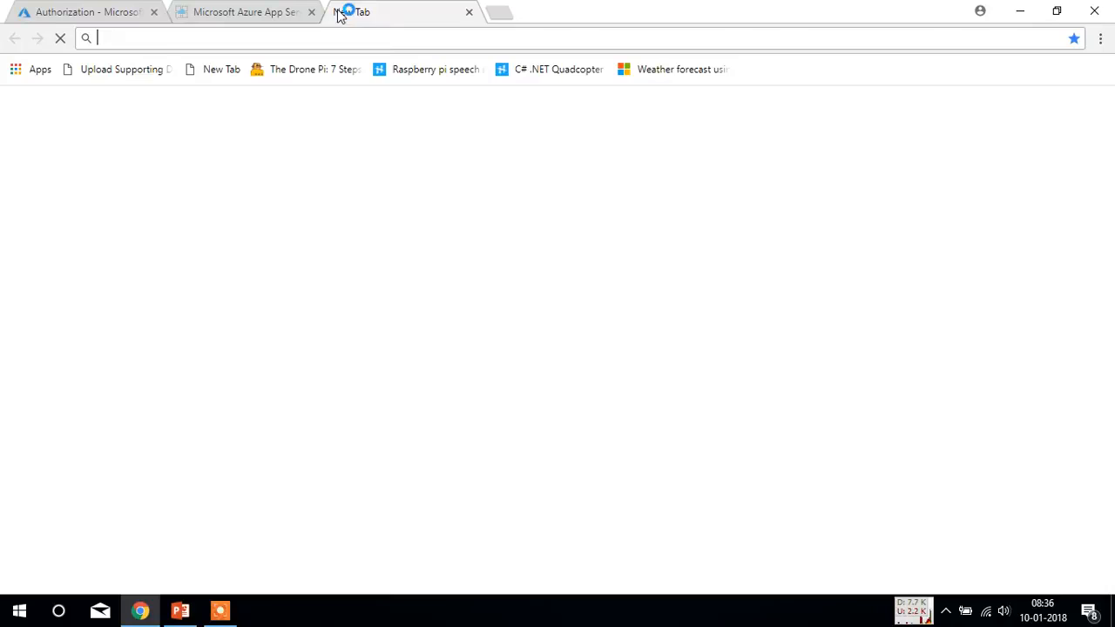
pyautogui.write('github.com')
pyautogui.press('Return')
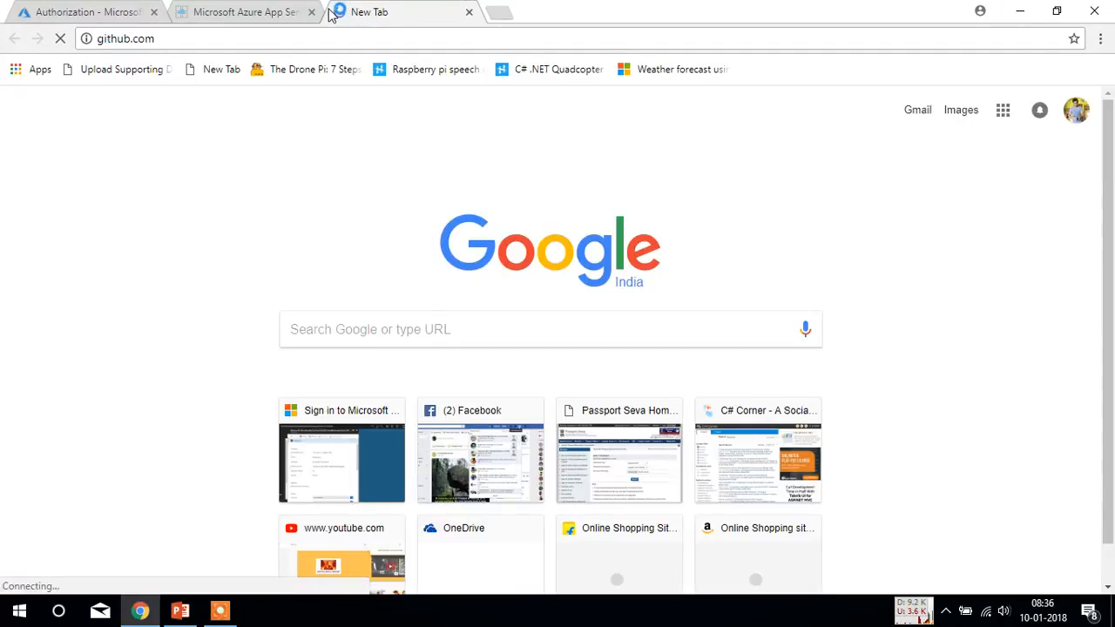
pyautogui.click(251, 7)
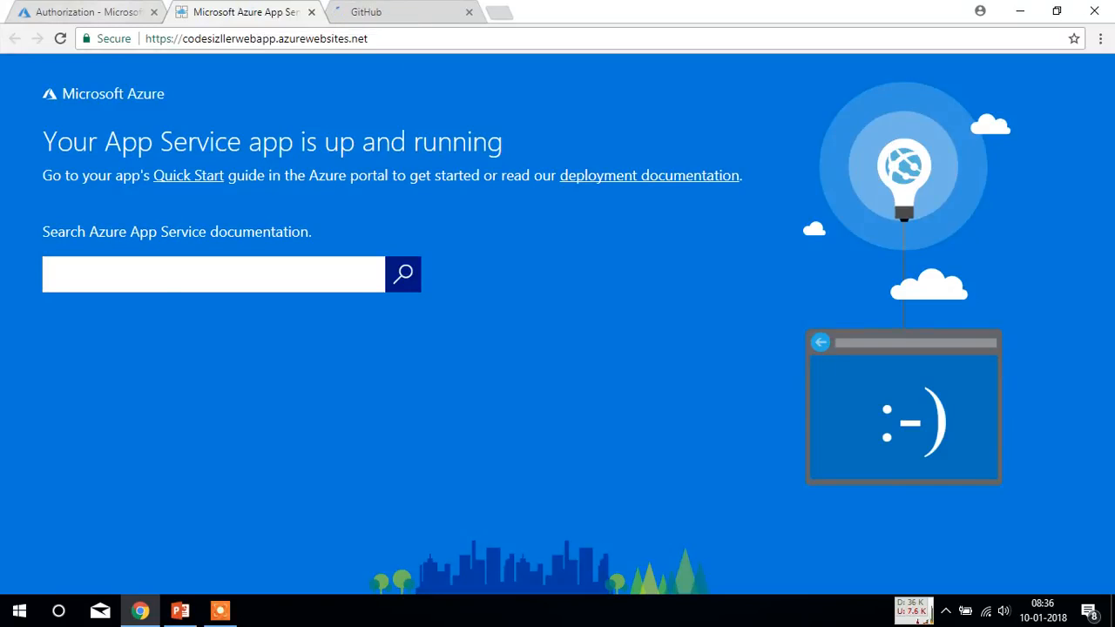
pyautogui.click(105, 5)
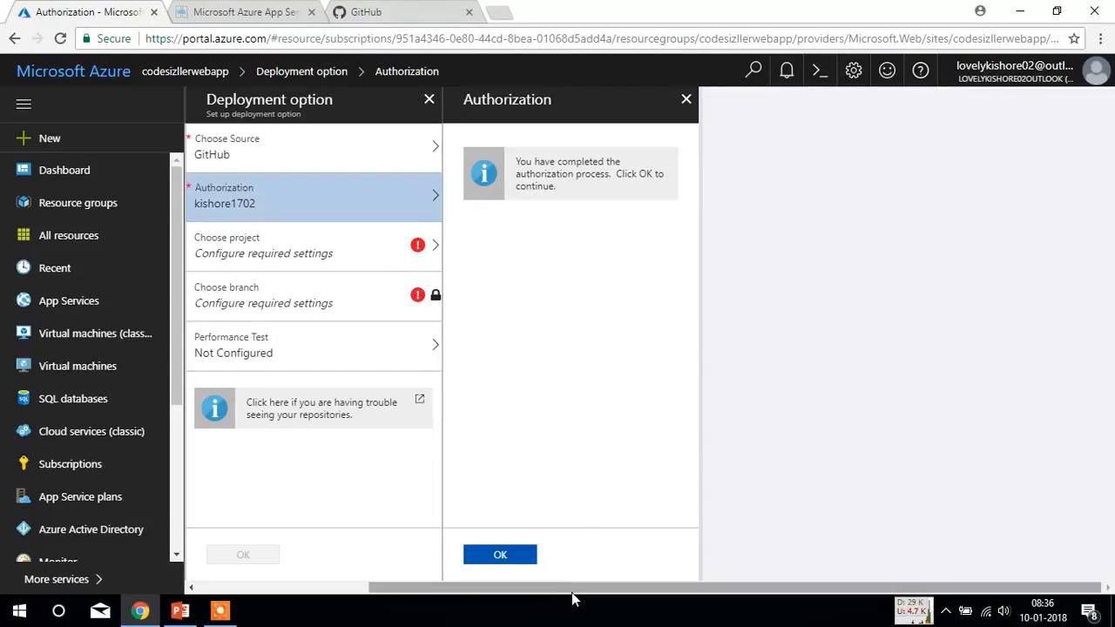
pyautogui.click(521, 559)
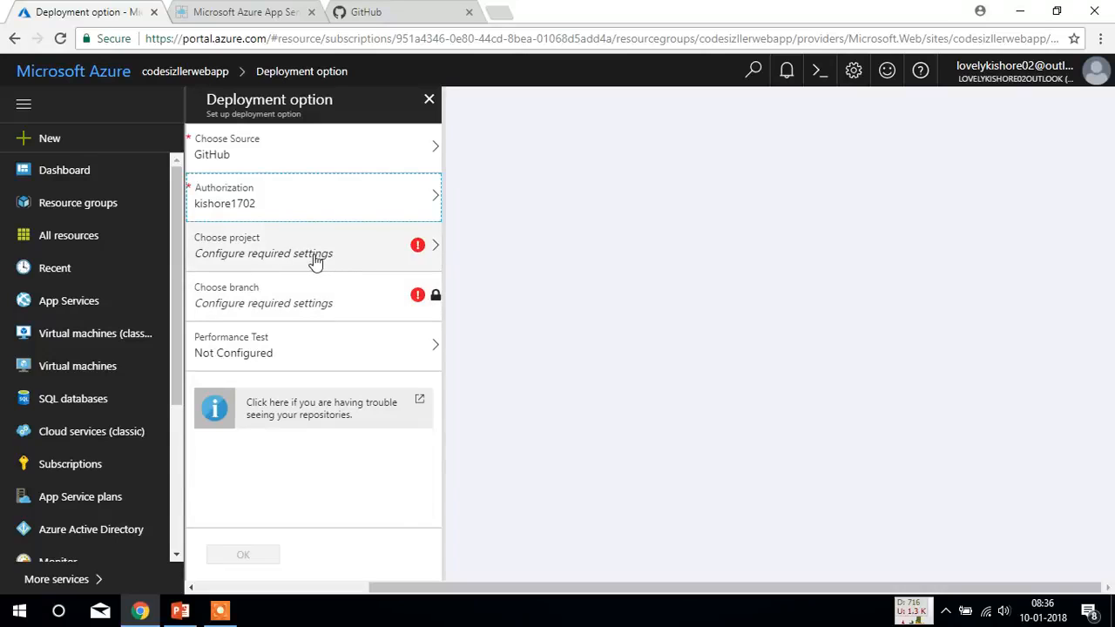
# - Fill in a new public GitHub repository named samplecodesizzlerrepo, with README initialization enabled
pyautogui.click(365, 11)
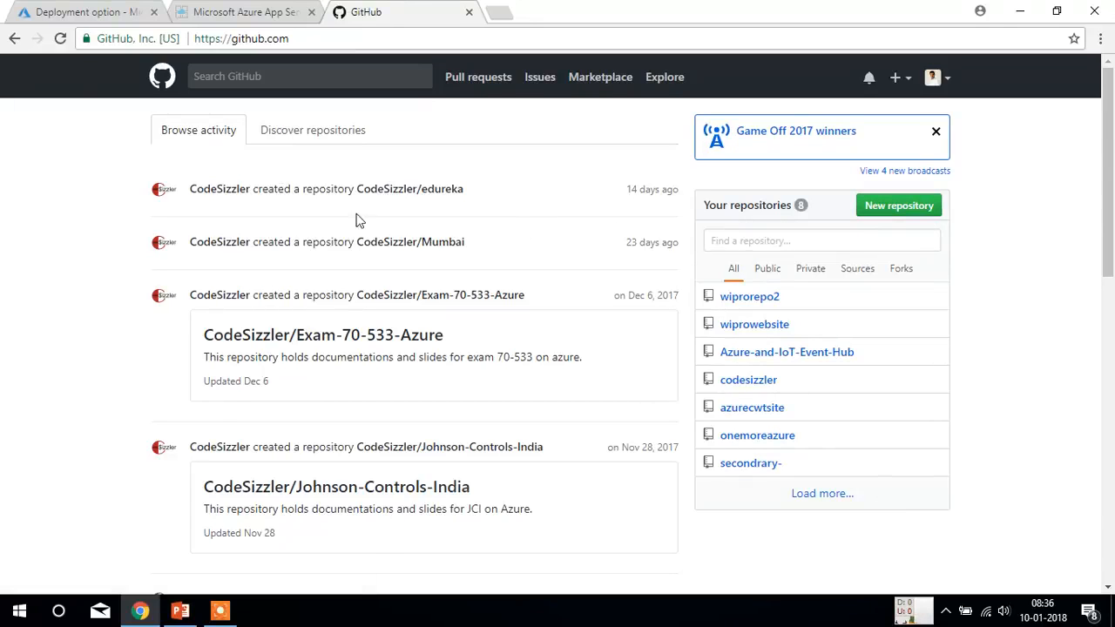
pyautogui.moveTo(305, 41); pyautogui.dragTo(157, 42)
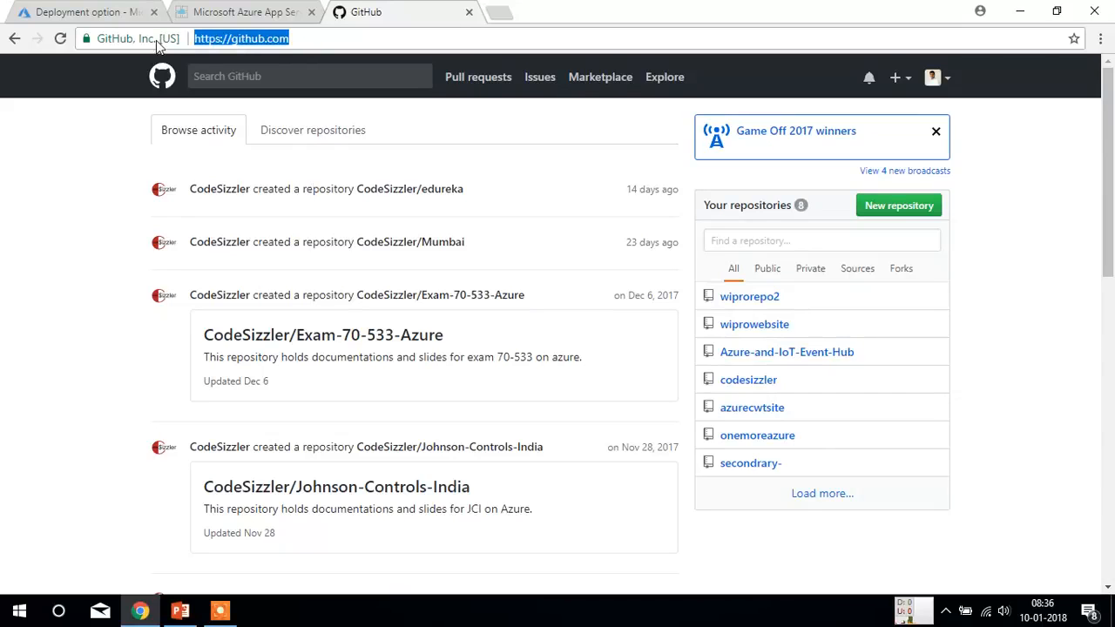
pyautogui.click(379, 37)
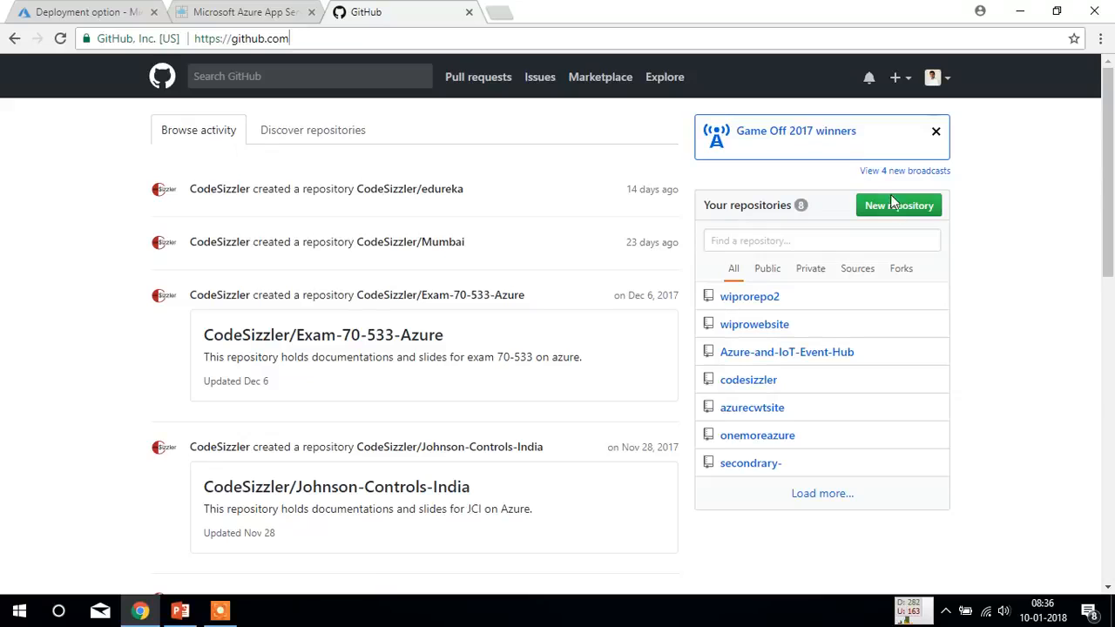
pyautogui.click(928, 220)
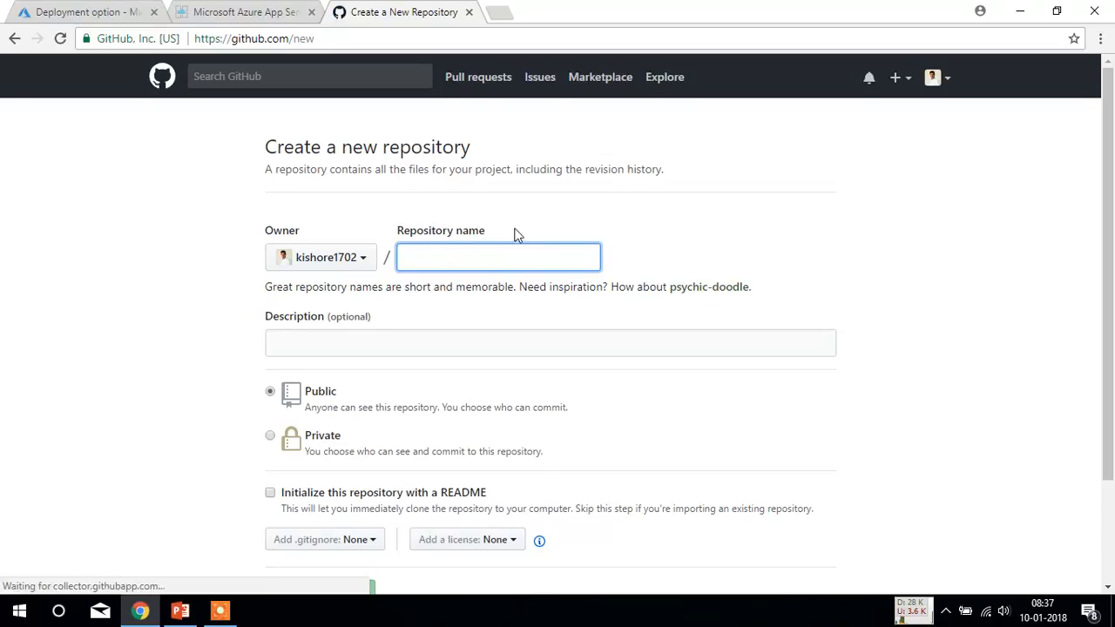
pyautogui.write('sa')
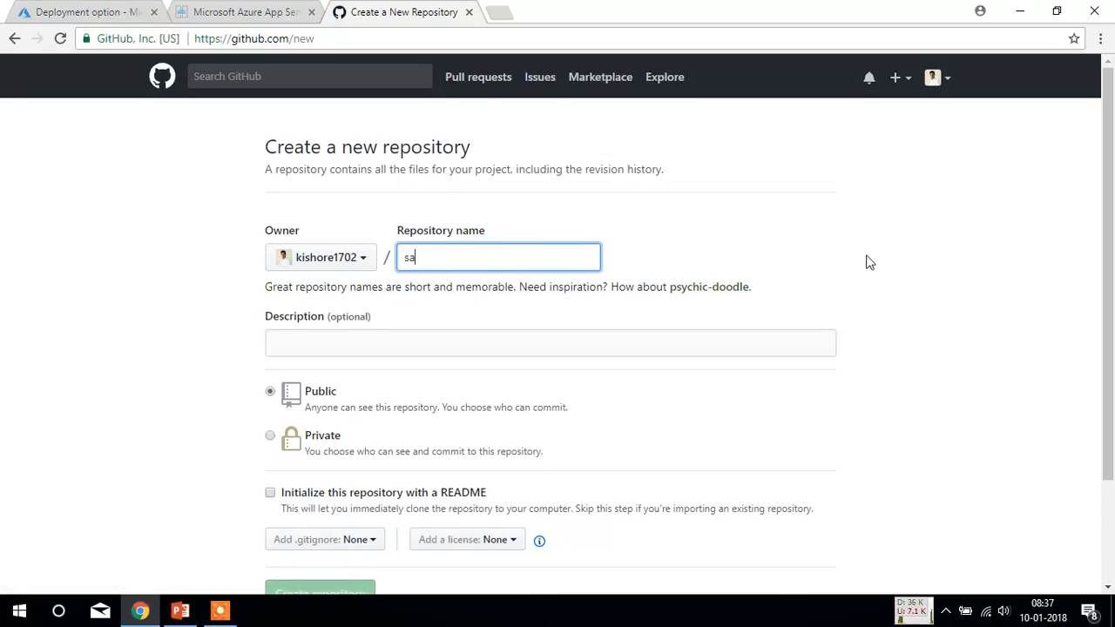
pyautogui.write('mplecodesizzlerrepo')
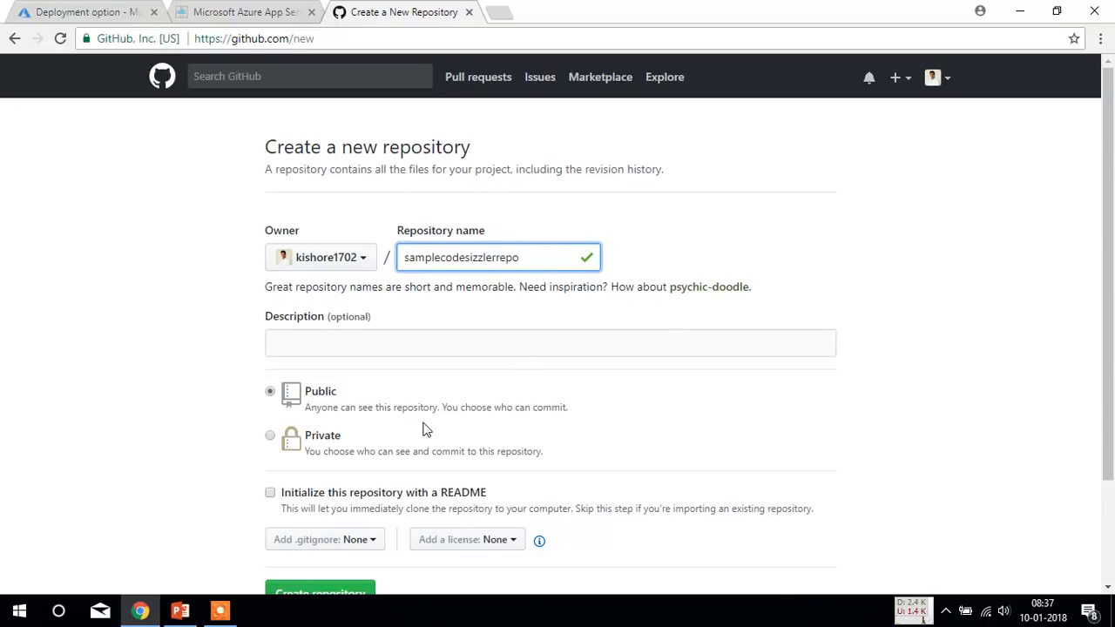
pyautogui.scroll(-1, 521, 374)
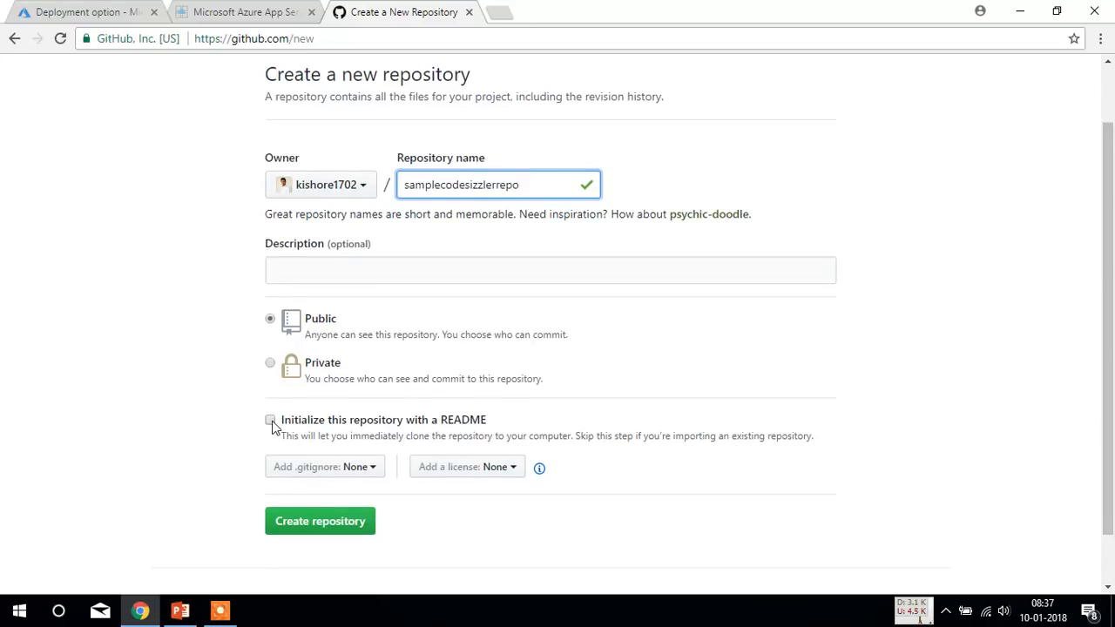
pyautogui.click(270, 421)
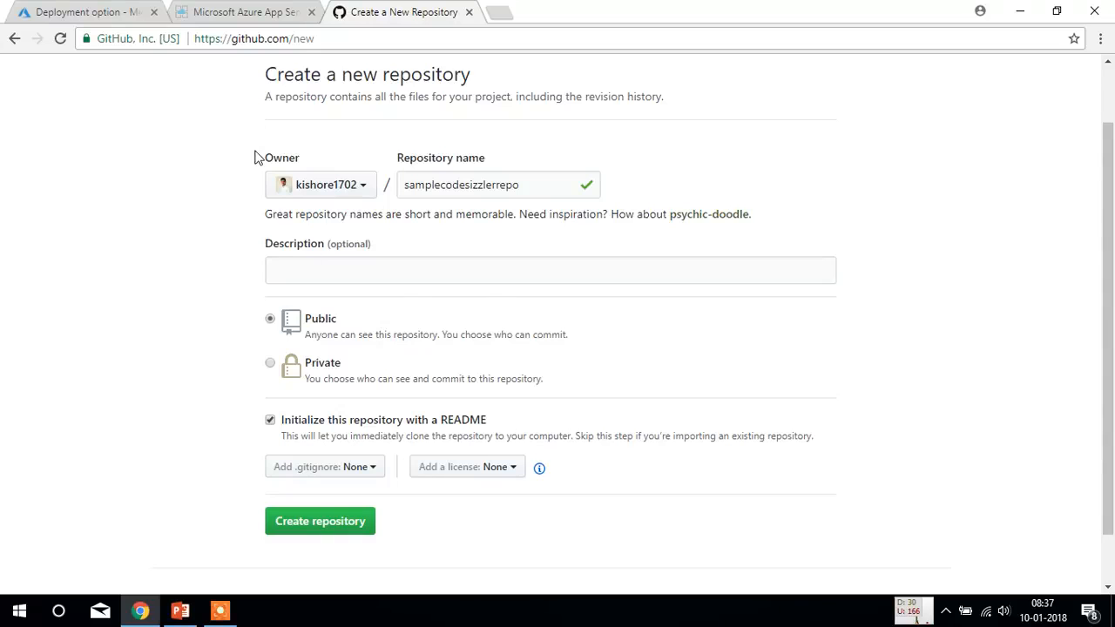
pyautogui.click(56, 9)
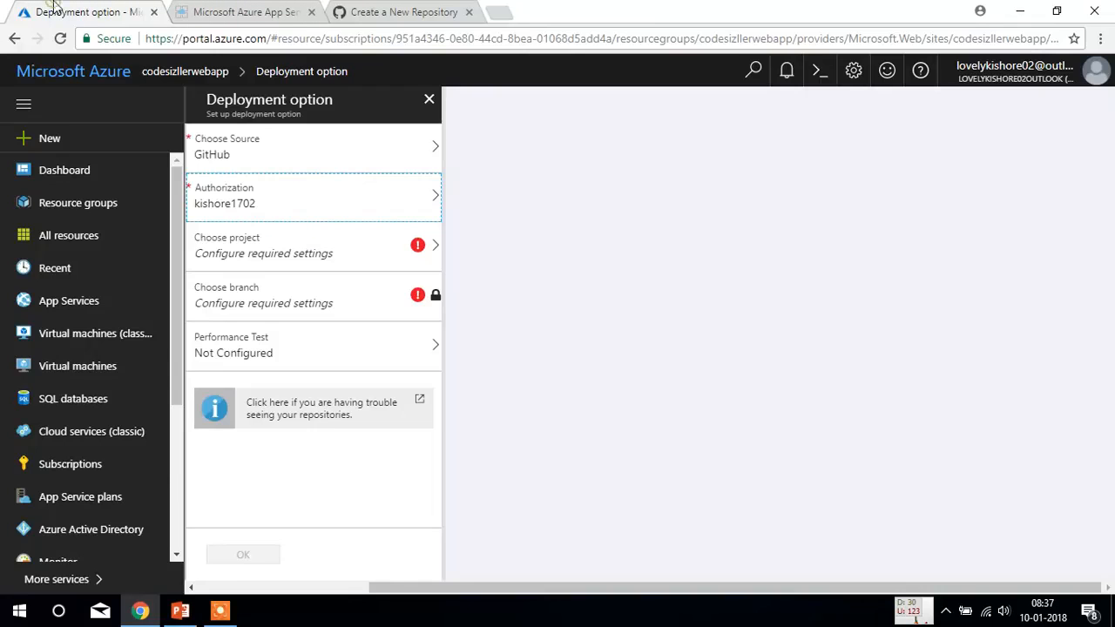
pyautogui.click(418, 9)
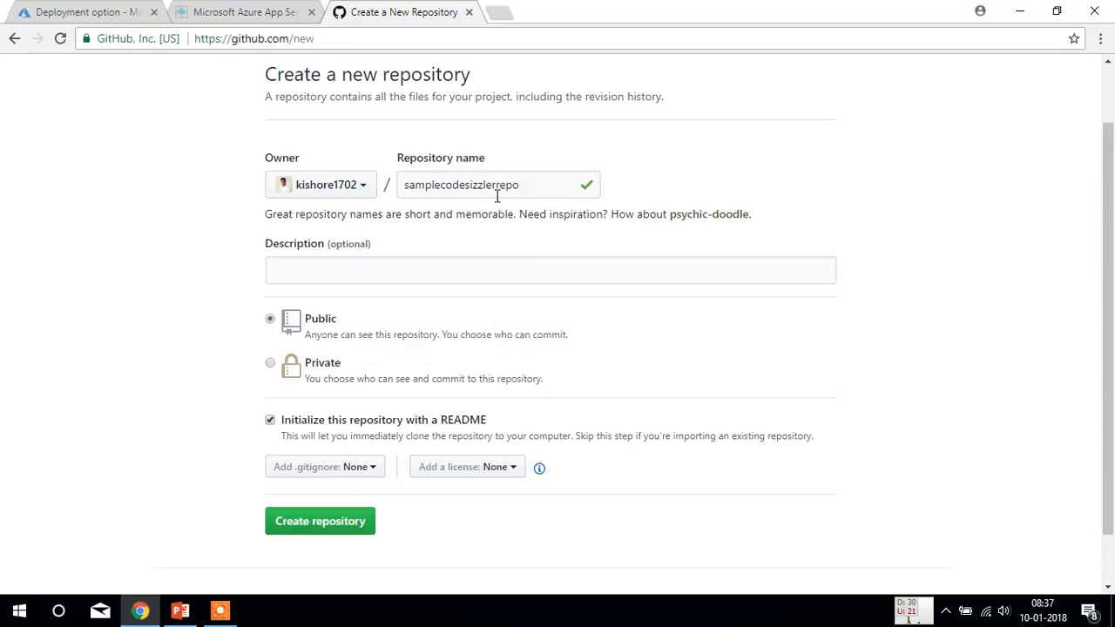
# - Create the samplecodesizzlerrepo repository on GitHub with the settings already filled in
pyautogui.click(324, 521)
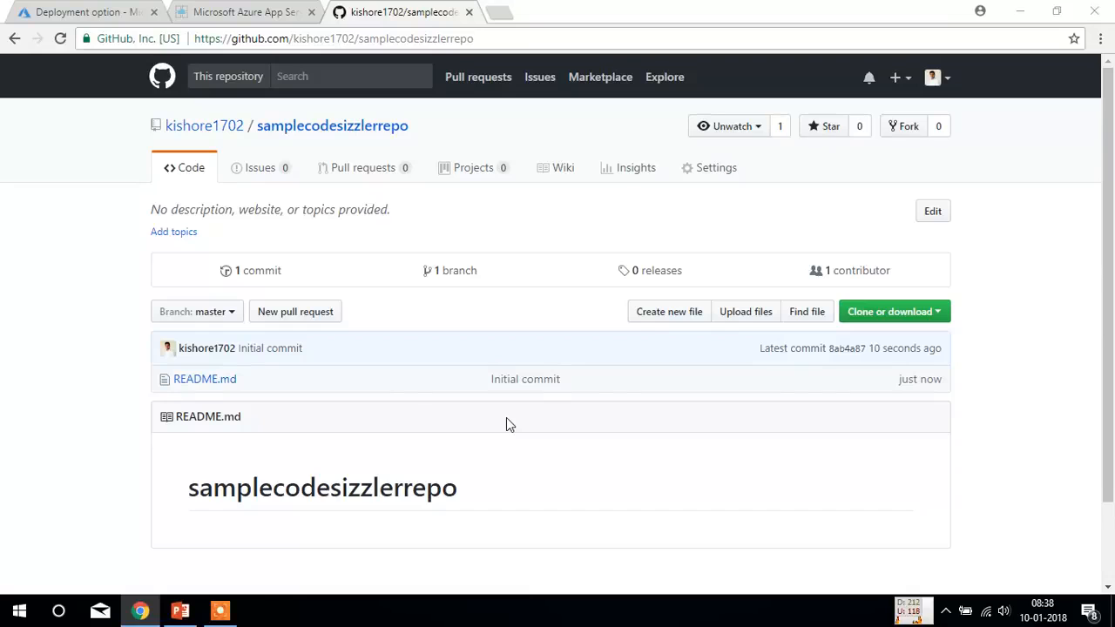
# - Create a text document with the default name in the local Documents folder and open it for editing
pyautogui.press('super+e')
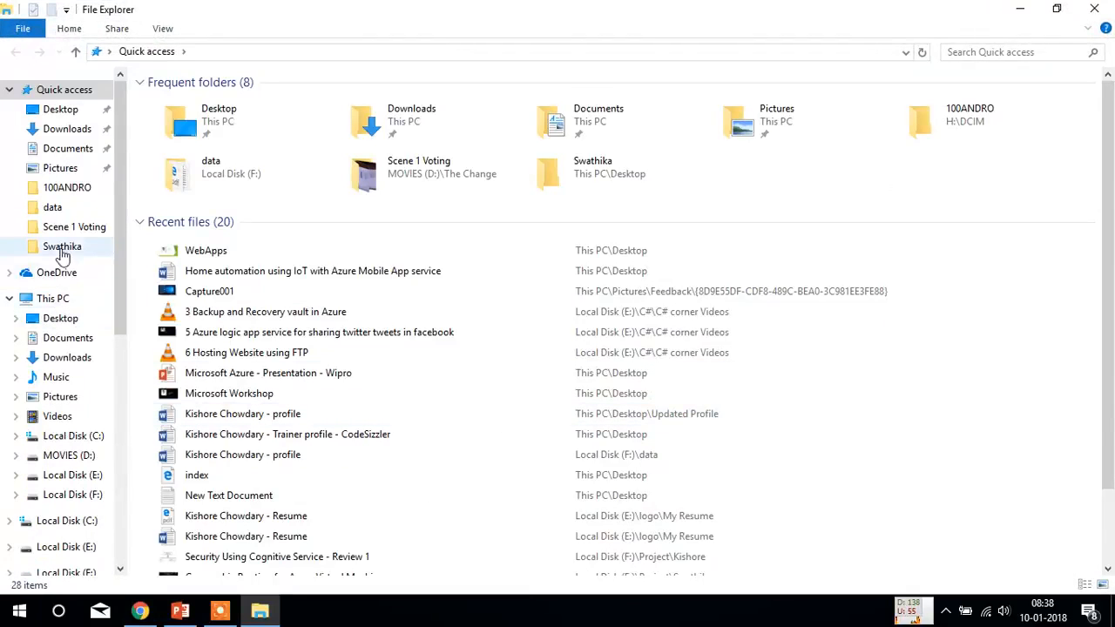
pyautogui.click(61, 148)
pyautogui.rightClick(322, 357)
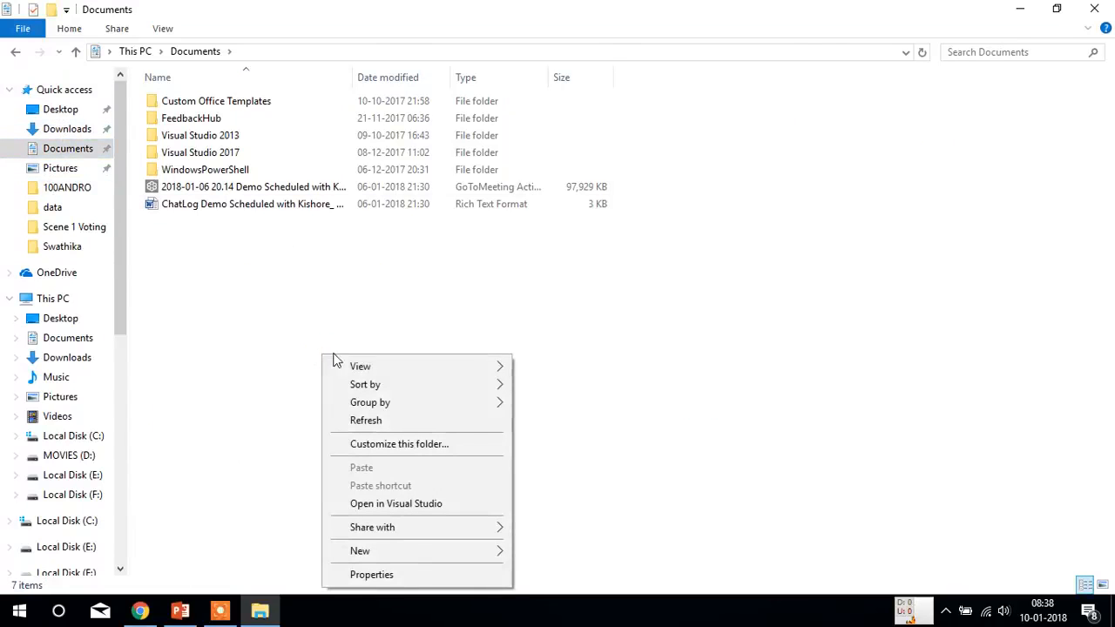
pyautogui.moveTo(466, 558)
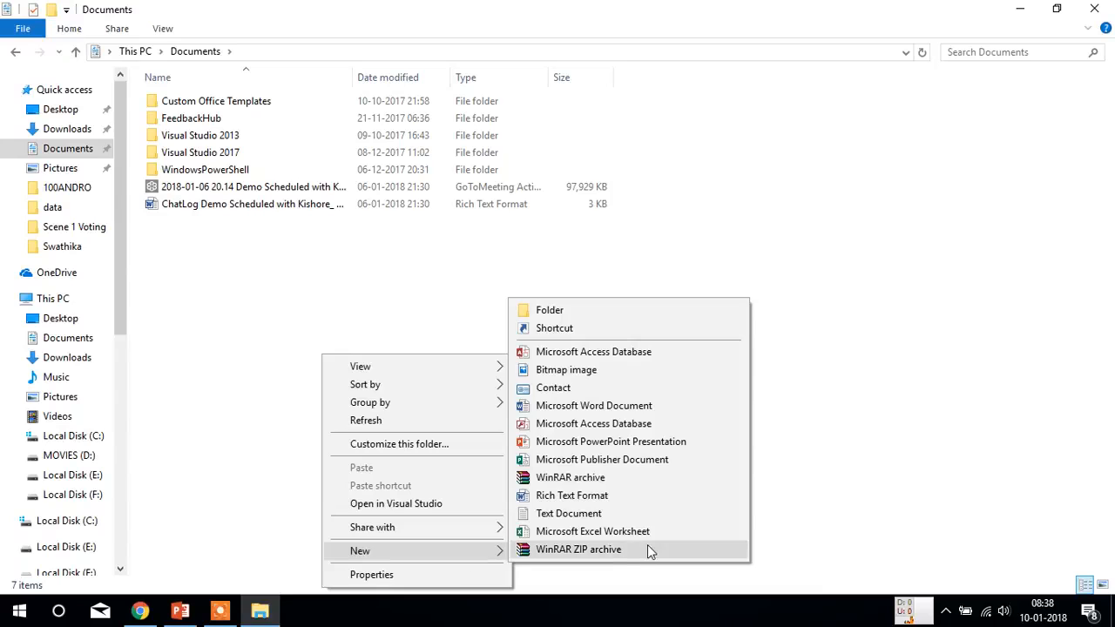
pyautogui.click(606, 514)
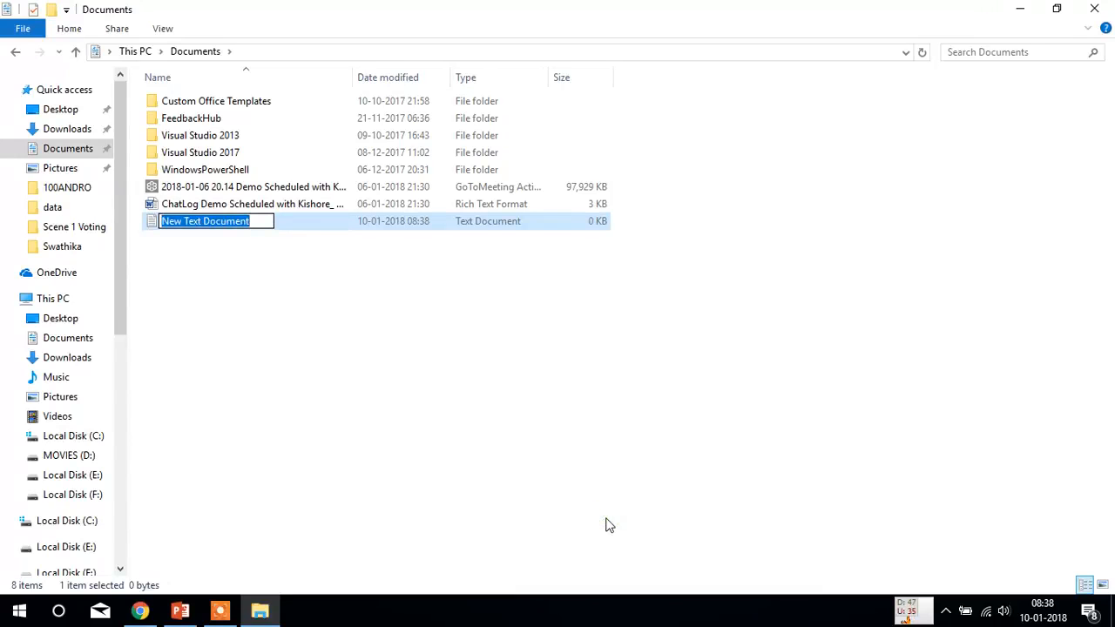
pyautogui.press('Return')
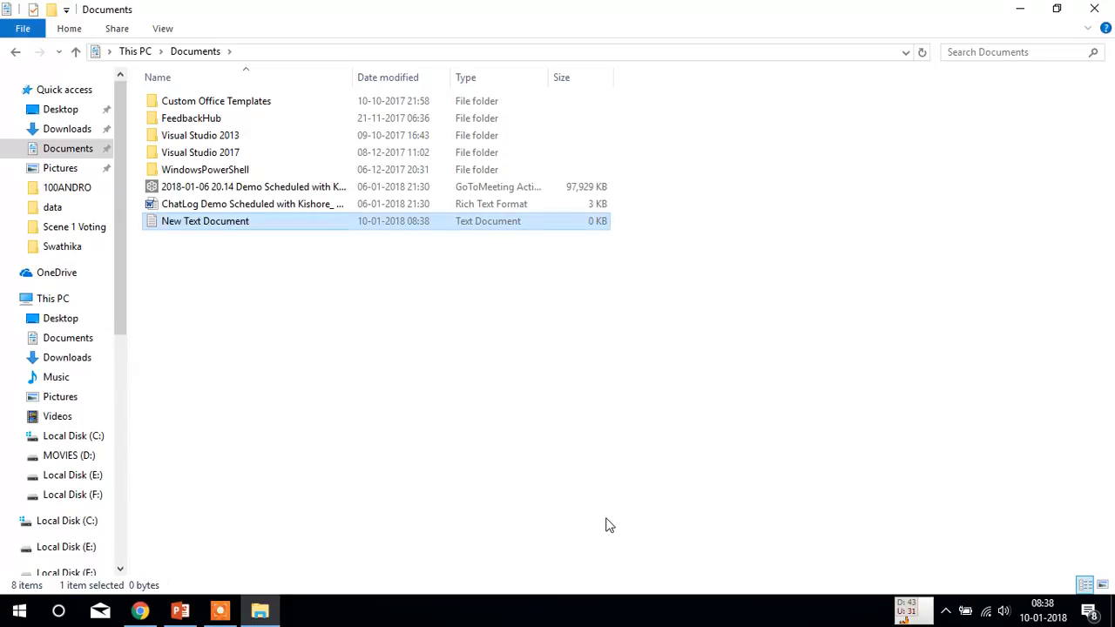
pyautogui.press('Return')
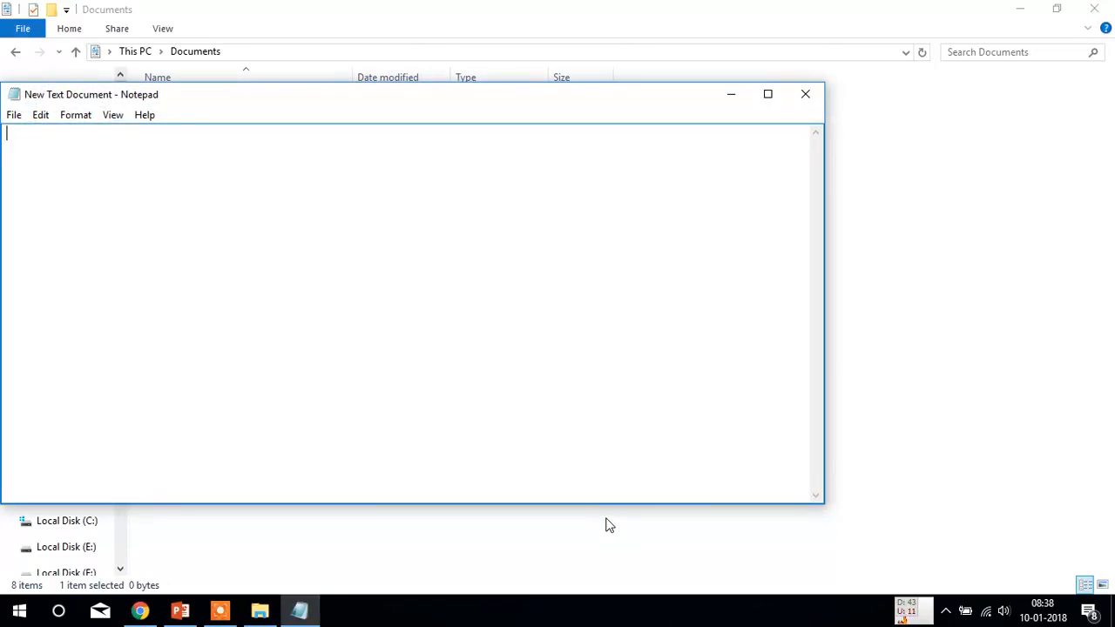
# - Write "This website is in a synchronised manner." in the text document
pyautogui.write('This ')
pyautogui.write('werb')
pyautogui.press('BackSpace')
pyautogui.press('BackSpace')
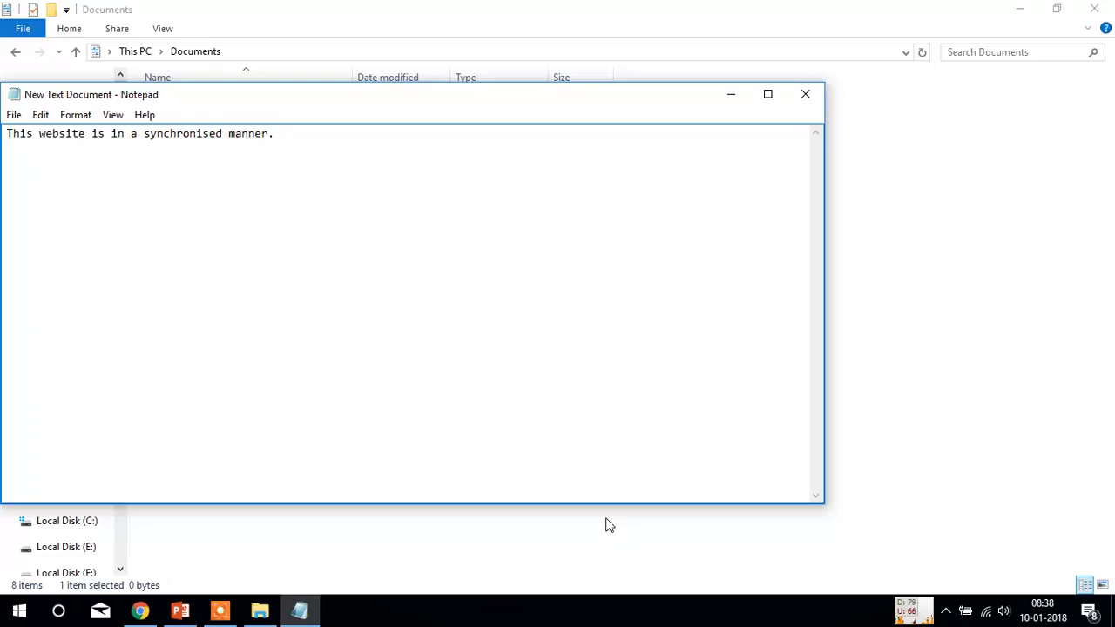
# - Save the text as index.html in the Documents folder and select the saved file in File Explorer
pyautogui.click(14, 114)
pyautogui.click(40, 114)
pyautogui.click(14, 114)
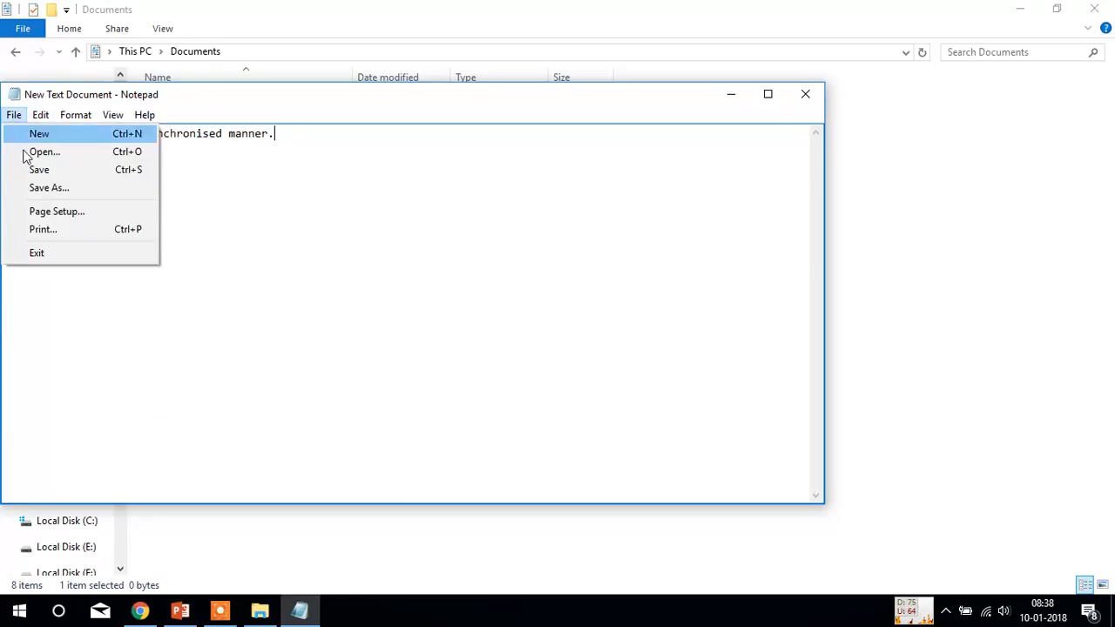
pyautogui.click(55, 196)
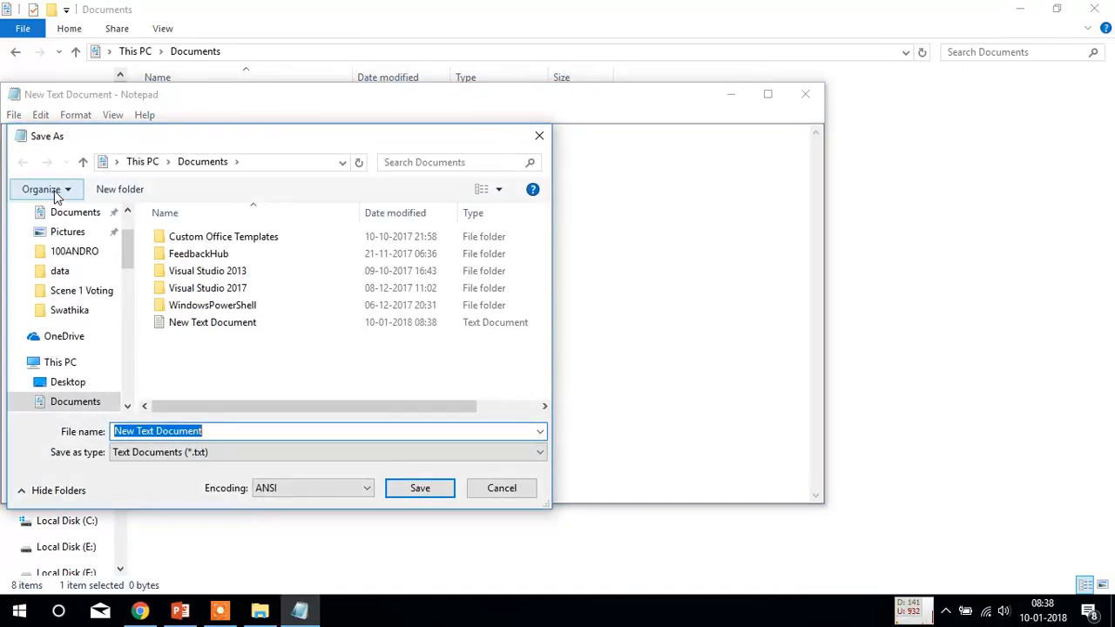
pyautogui.write('index.html')
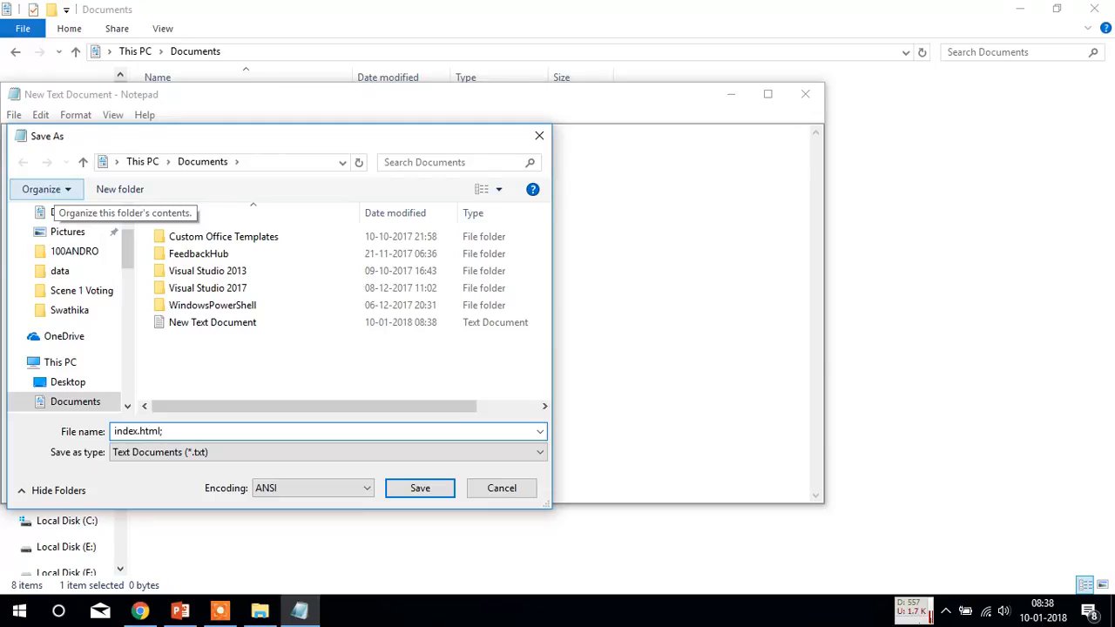
pyautogui.click(420, 489)
pyautogui.click(902, 170)
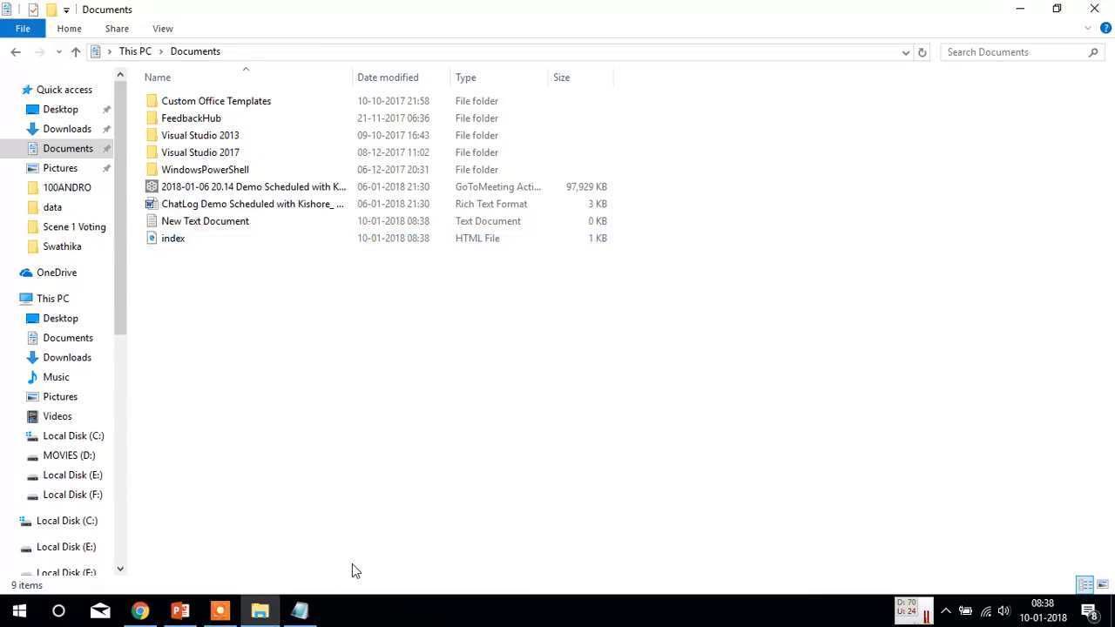
pyautogui.click(201, 245)
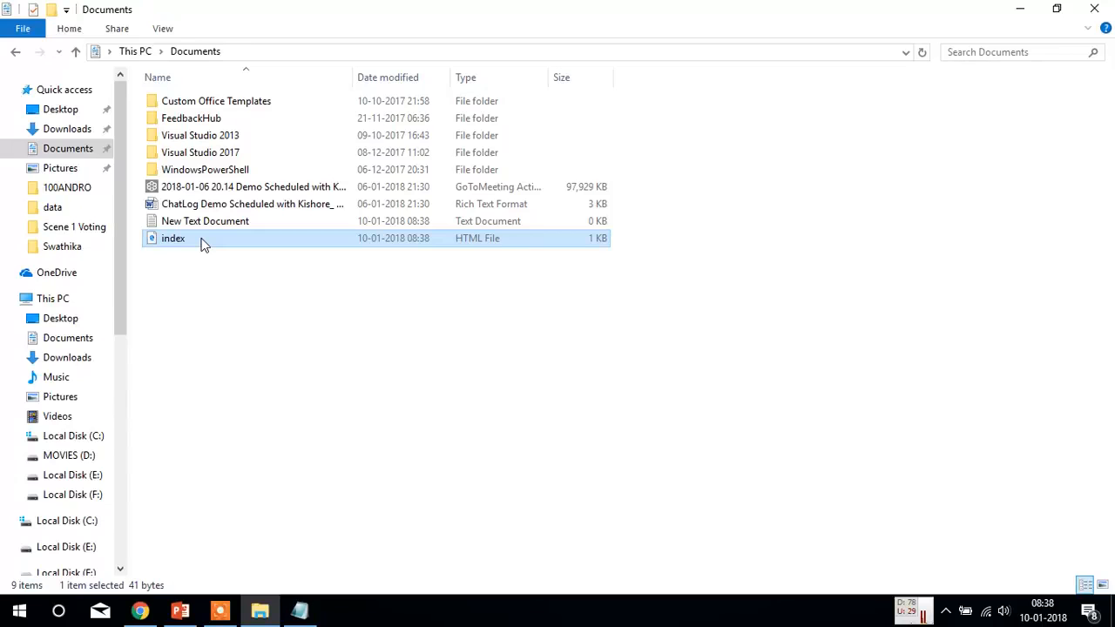
# - Upload index.html from Documents to the samplecodesizzlerrepo repository on GitHub and commit it directly to the master branch
pyautogui.click(140, 611)
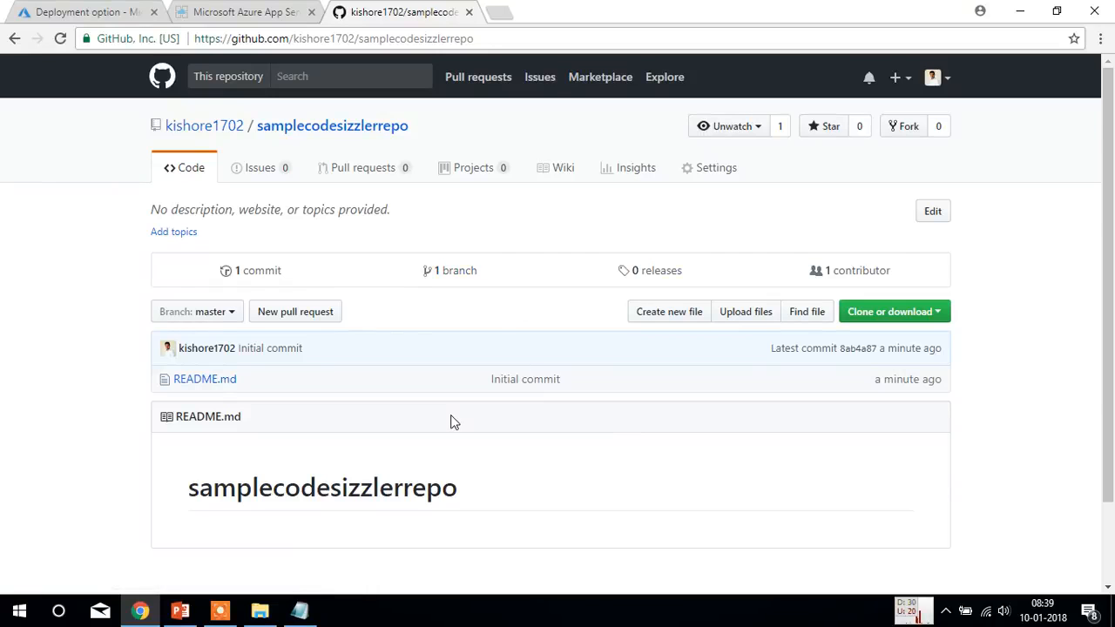
pyautogui.scroll(-1, 452, 422)
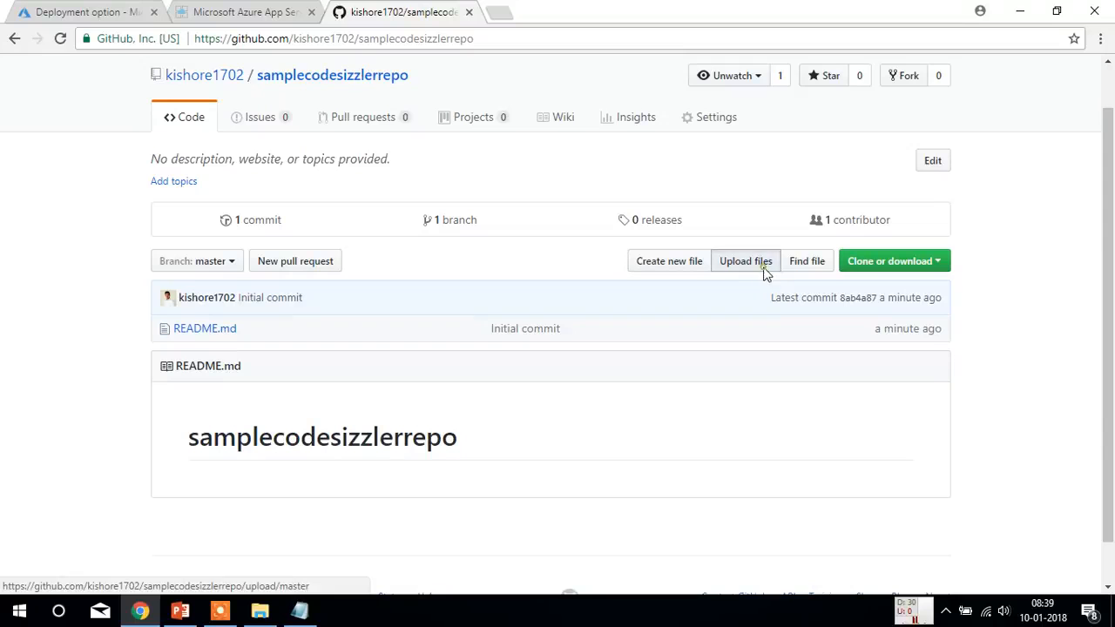
pyautogui.click(765, 272)
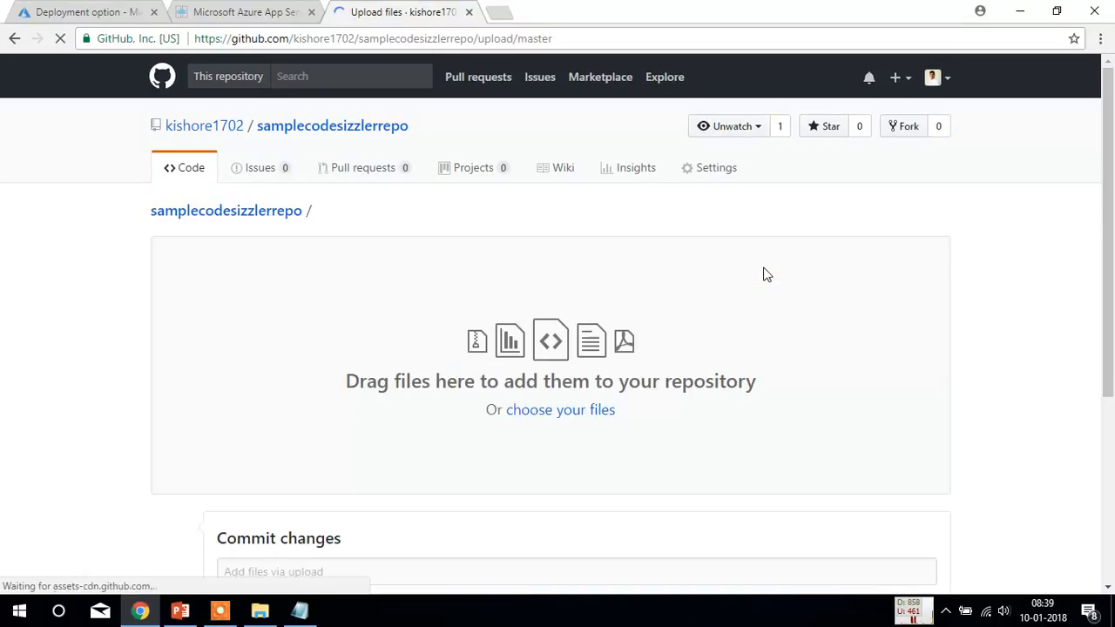
pyautogui.scroll(-3, 1113, 170)
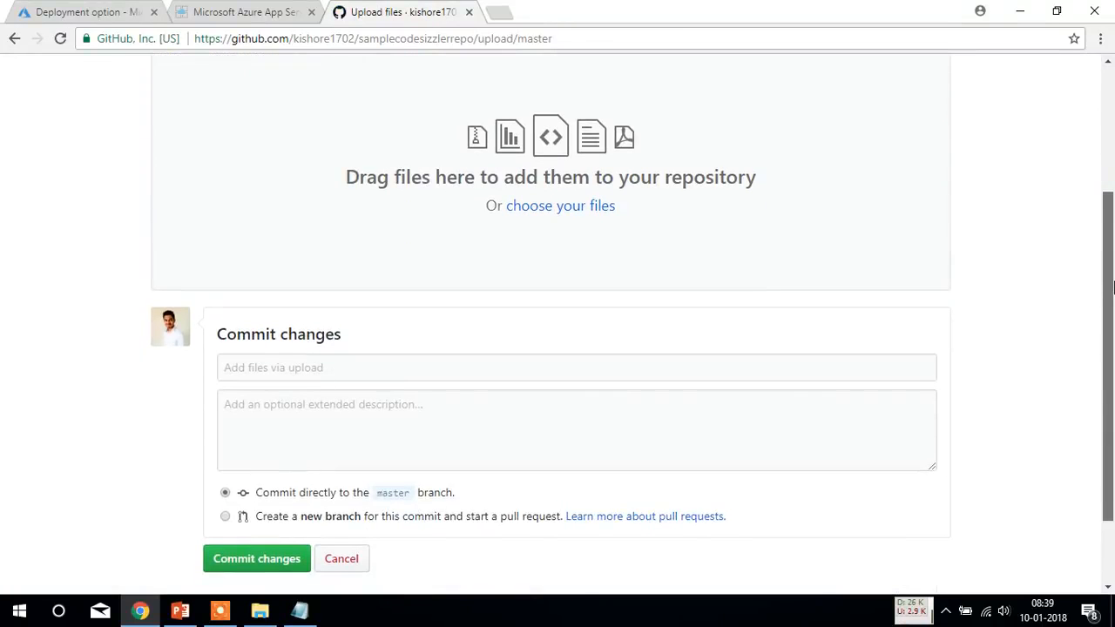
pyautogui.click(586, 209)
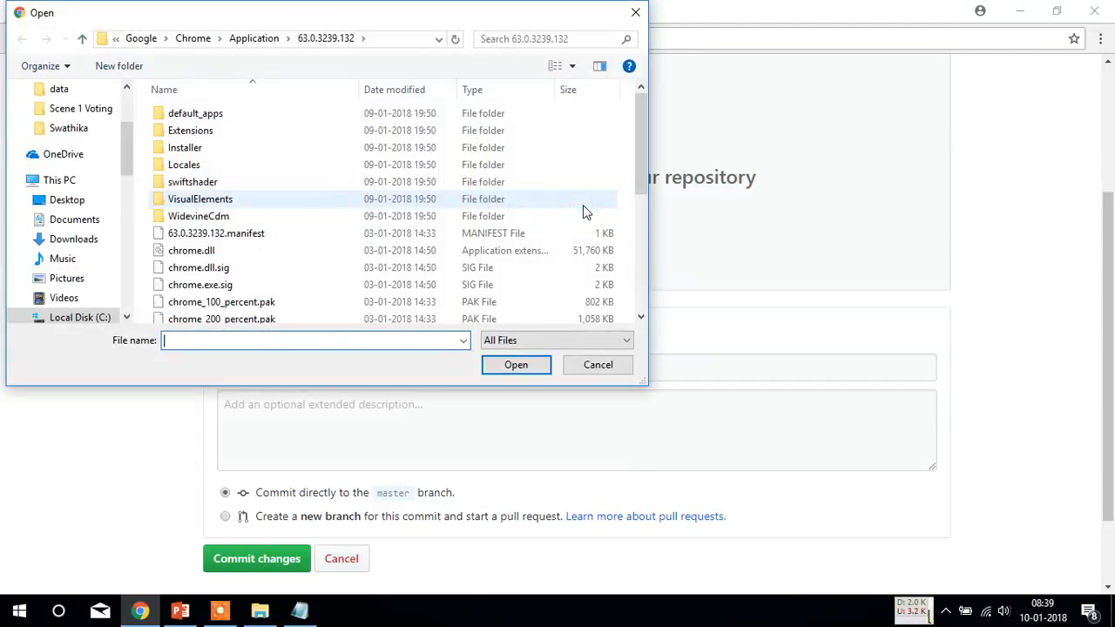
pyautogui.scroll(3, 129, 142)
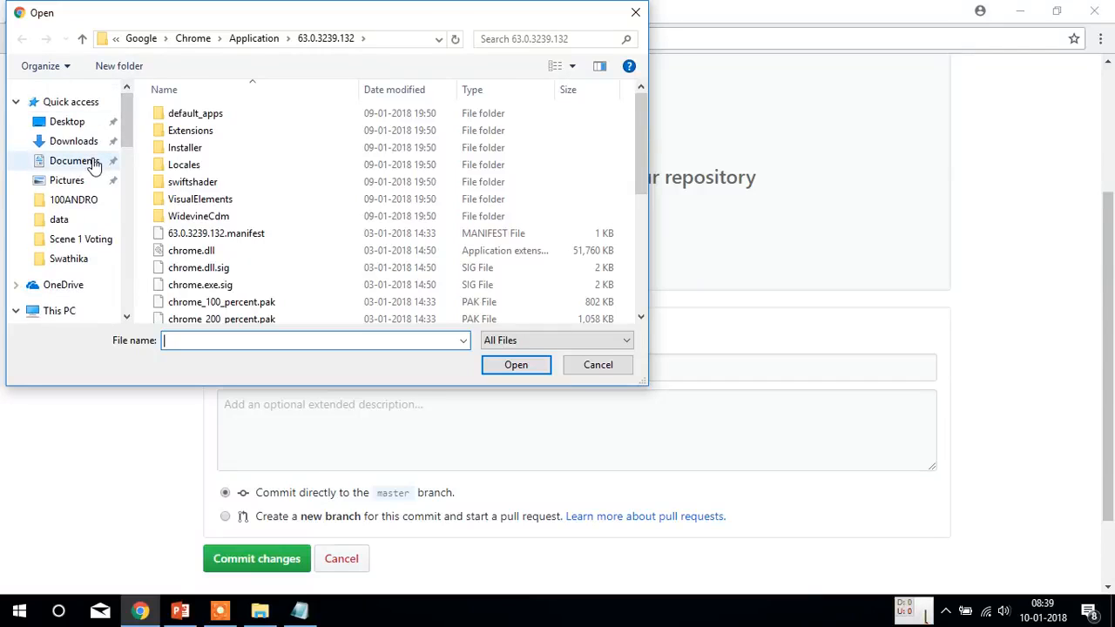
pyautogui.click(91, 163)
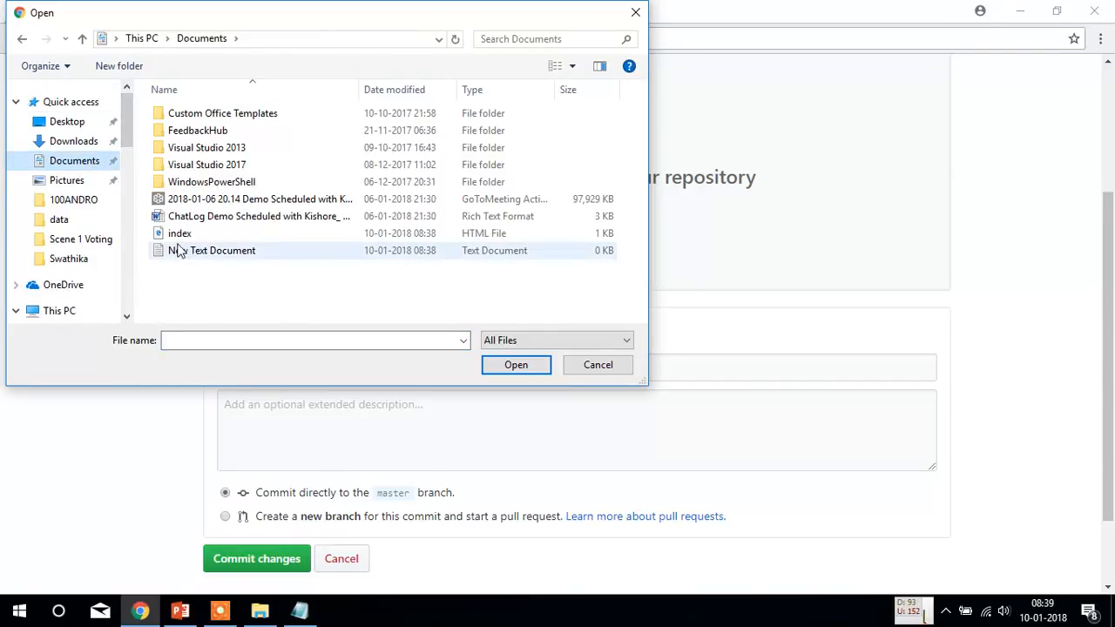
pyautogui.click(240, 236)
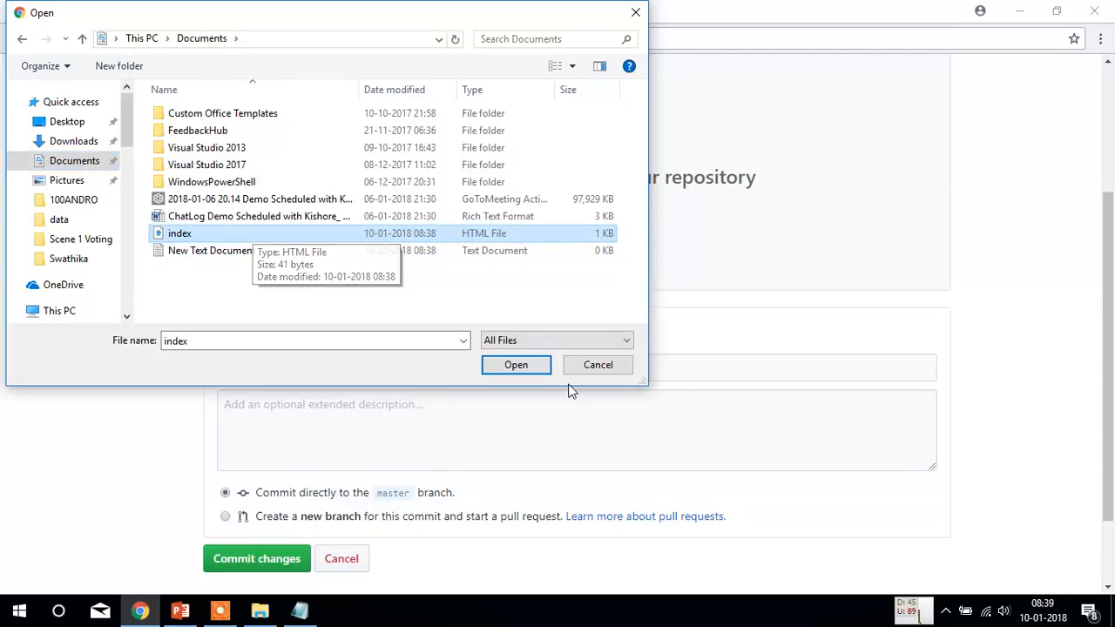
pyautogui.click(516, 365)
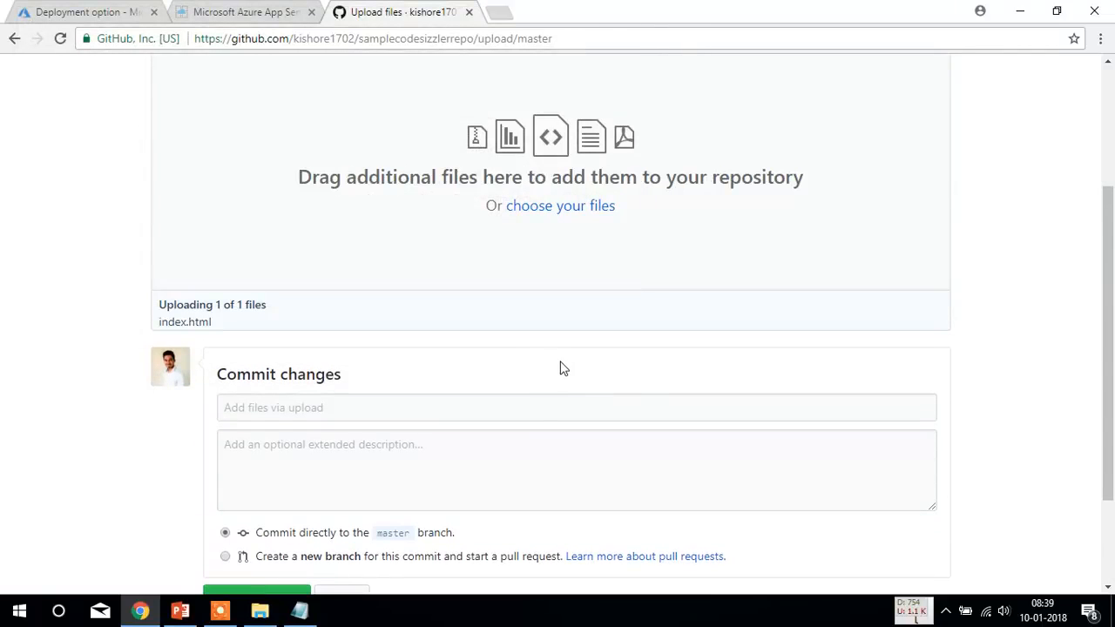
pyautogui.moveTo(1112, 292); pyautogui.dragTo(1114, 409)
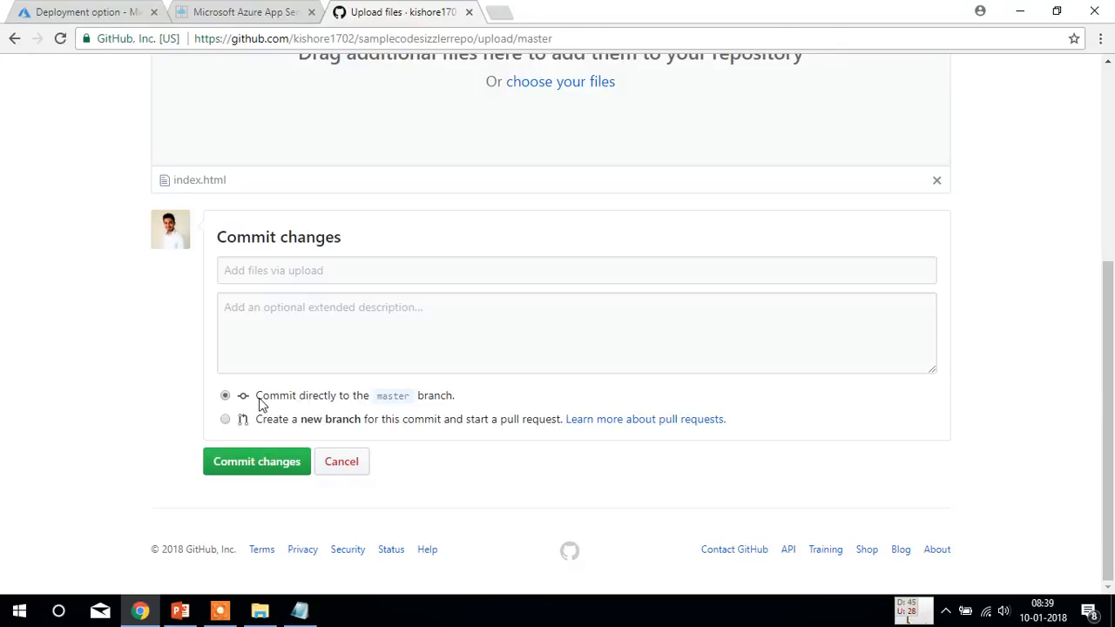
pyautogui.click(286, 468)
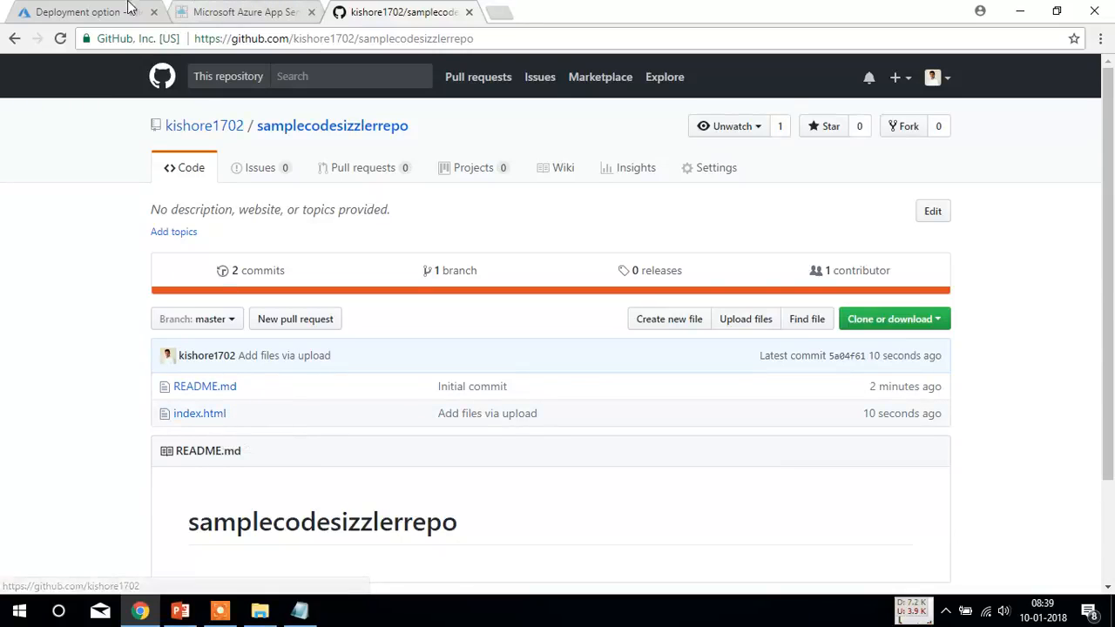
# - Check the project choices in the Azure web app's deployment option against the new repository on GitHub
pyautogui.click(92, 9)
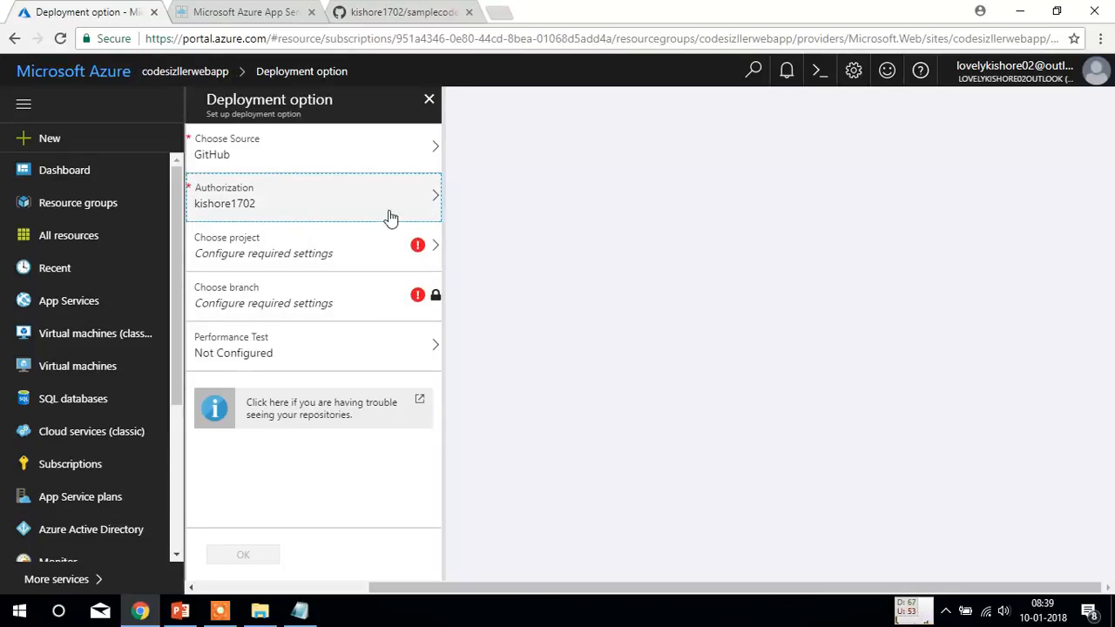
pyautogui.click(346, 254)
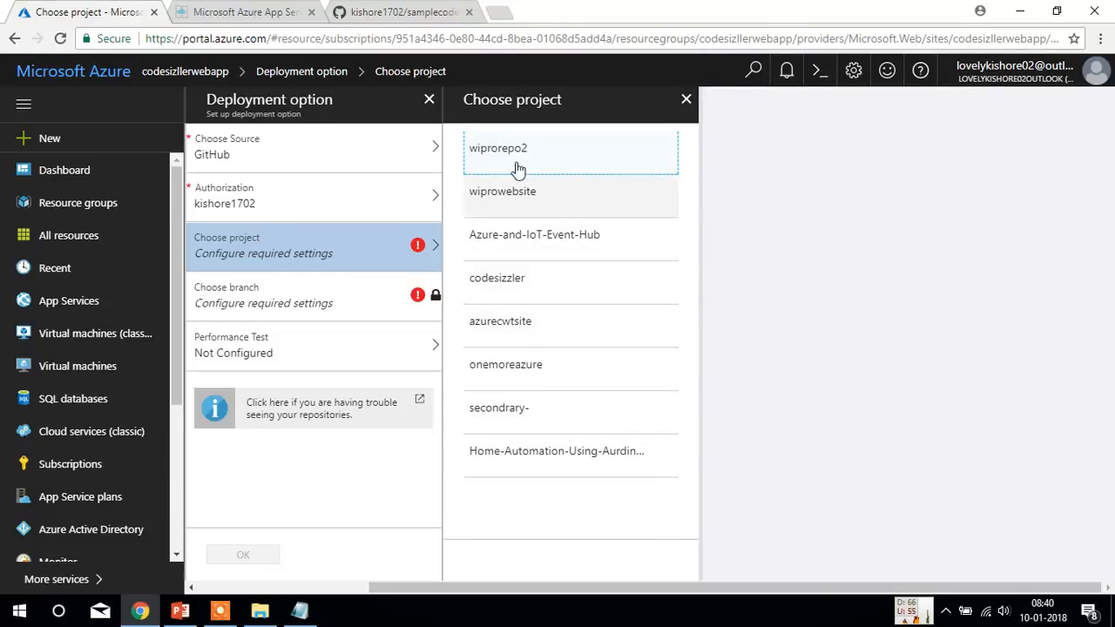
pyautogui.click(397, 8)
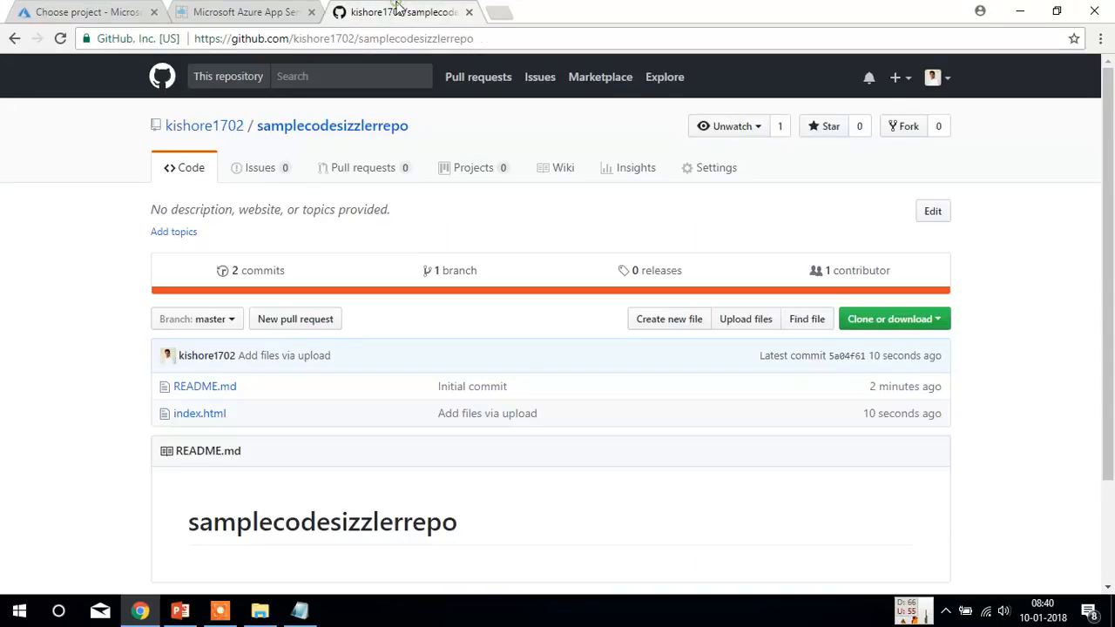
pyautogui.click(110, 10)
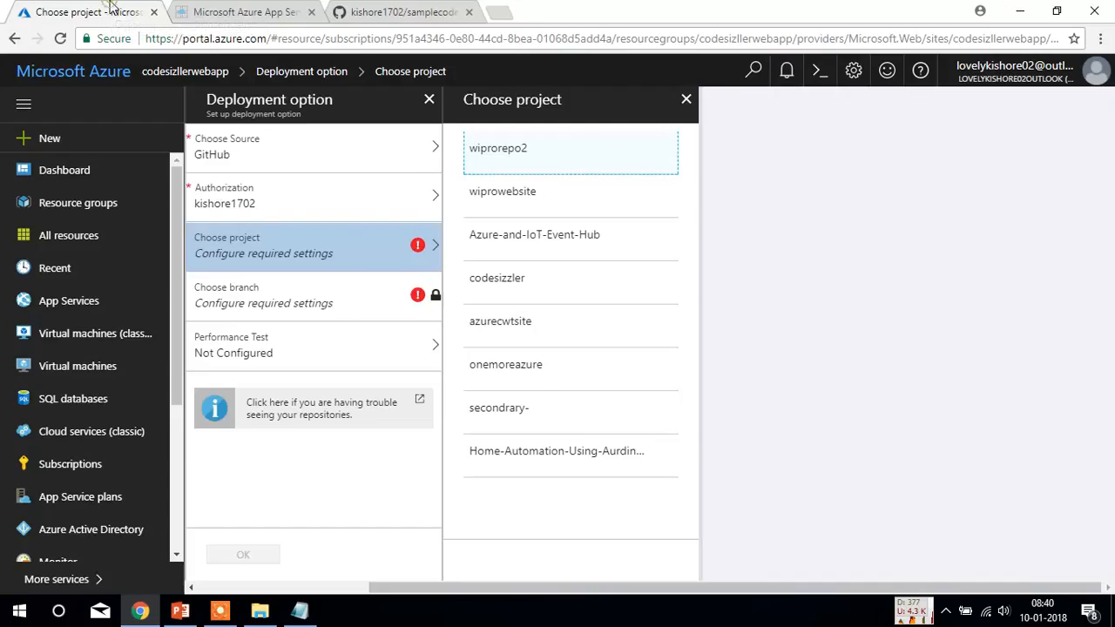
# - Reload the Azure portal page and try to open the web app's deployment options
pyautogui.click(62, 43)
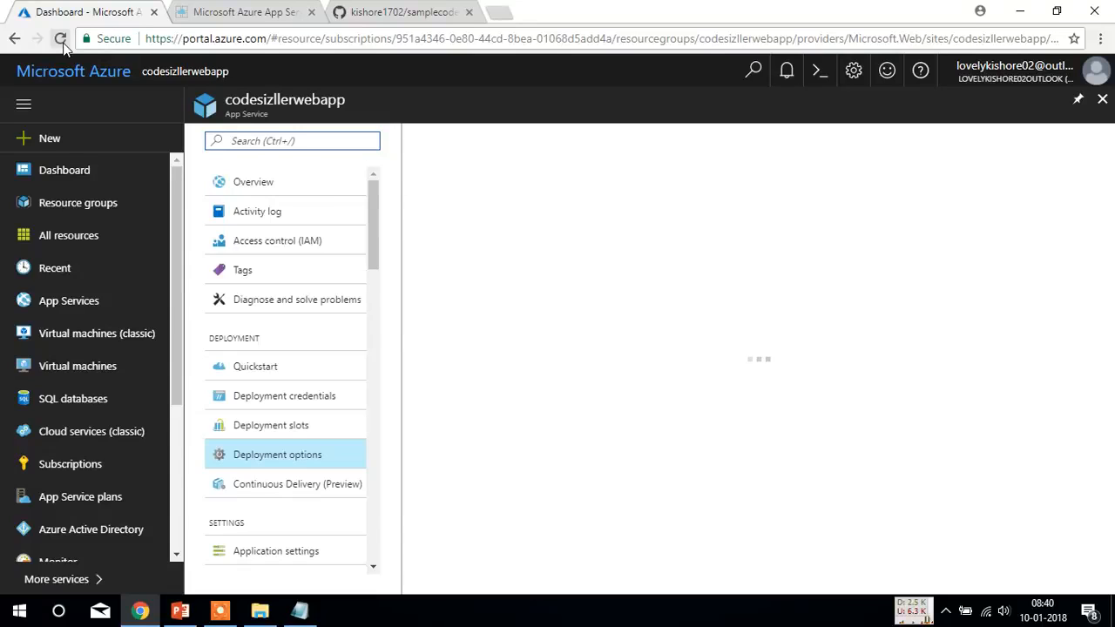
pyautogui.click(786, 71)
pyautogui.click(784, 74)
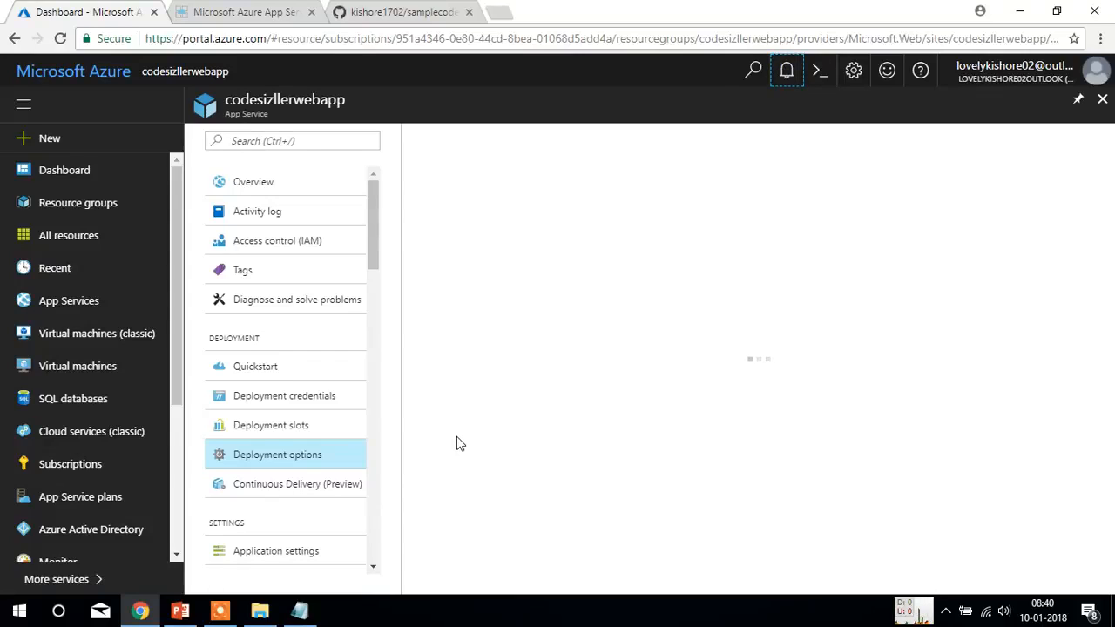
pyautogui.click(302, 455)
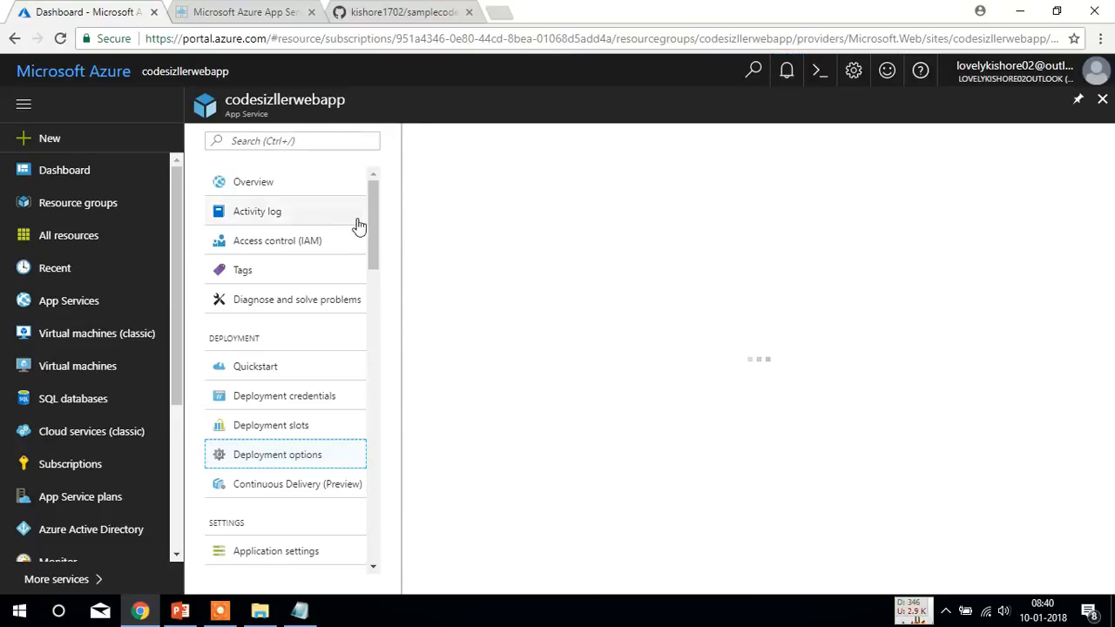
pyautogui.moveTo(375, 236); pyautogui.dragTo(389, 145)
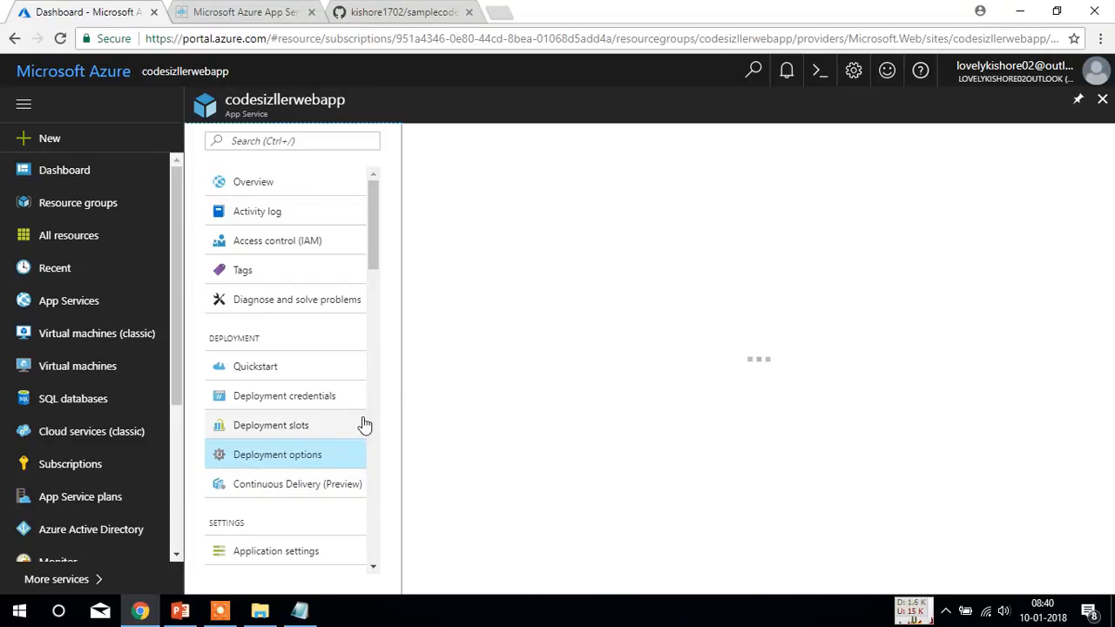
# - Reopen the codesizllerwebapp deployment options and choose GitHub as the deployment source
pyautogui.click(1102, 100)
pyautogui.click(317, 197)
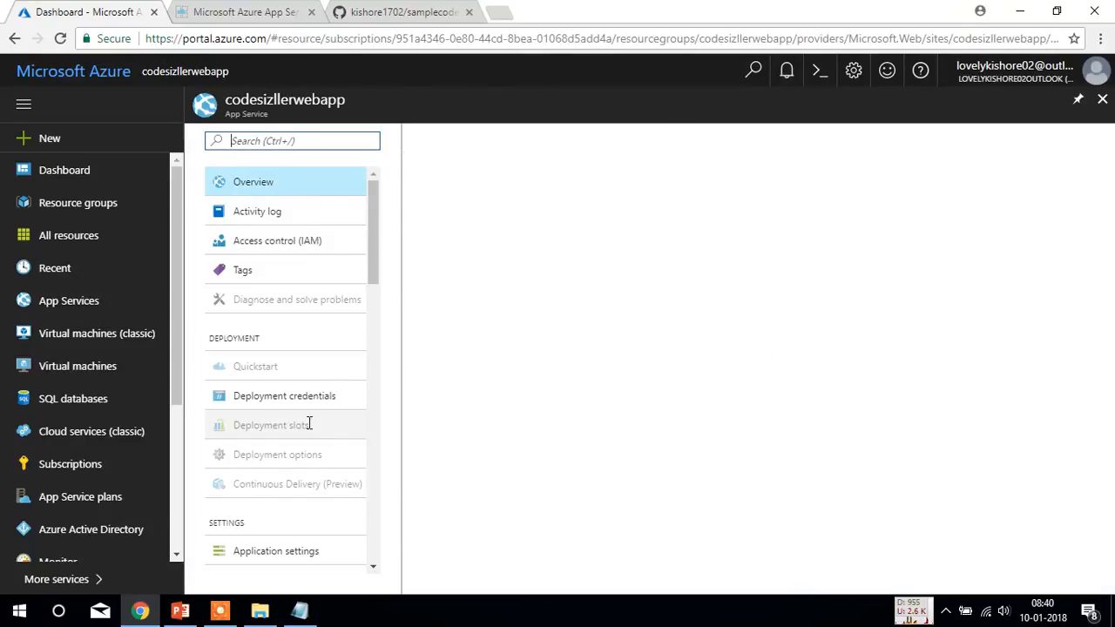
pyautogui.click(314, 456)
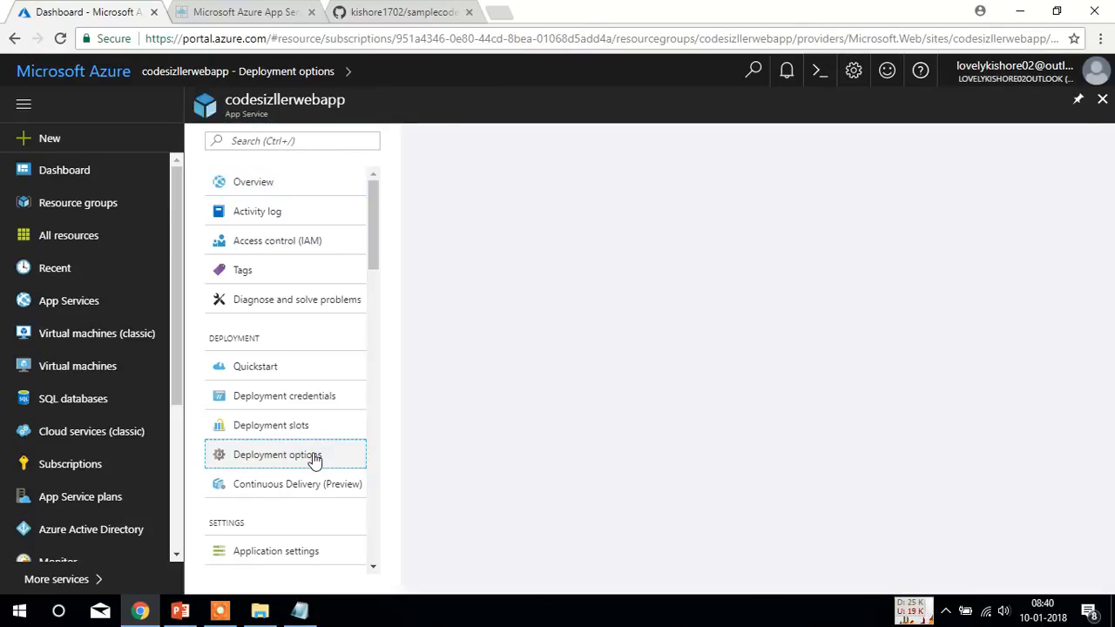
pyautogui.click(372, 163)
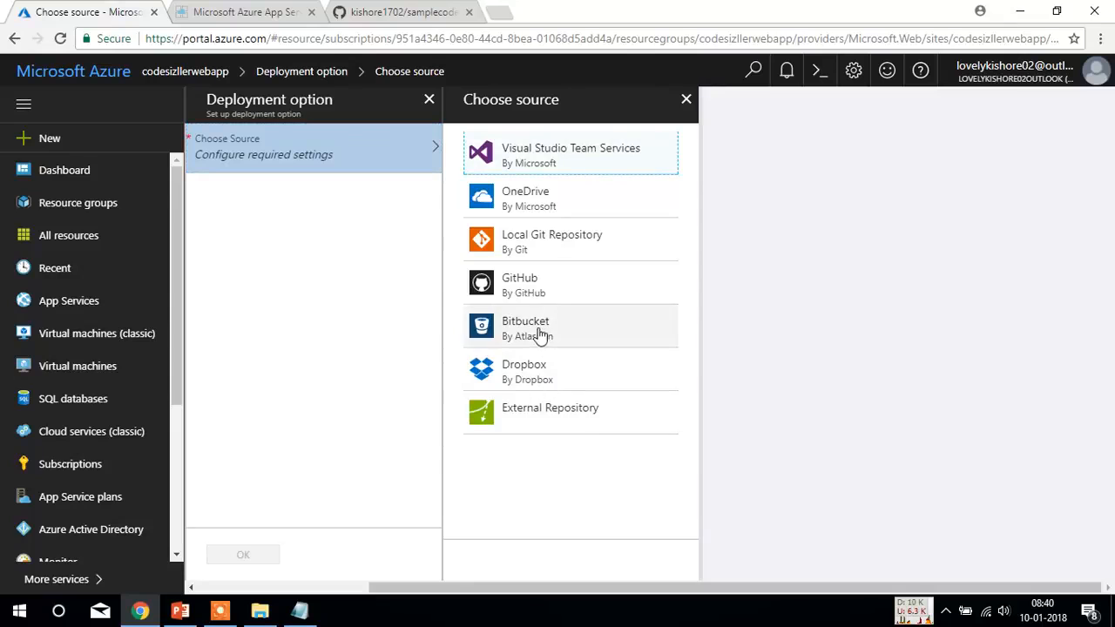
pyautogui.click(525, 277)
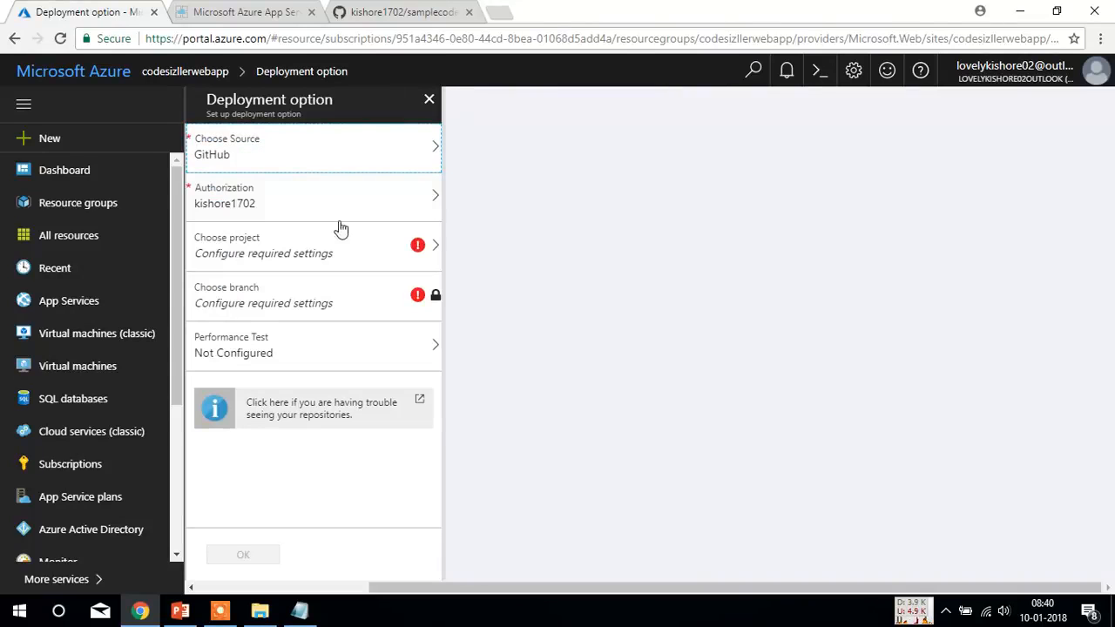
# - Choose the samplecodesizzlerrepo project and its master branch for the deployment, checking the repository on GitHub
pyautogui.click(367, 271)
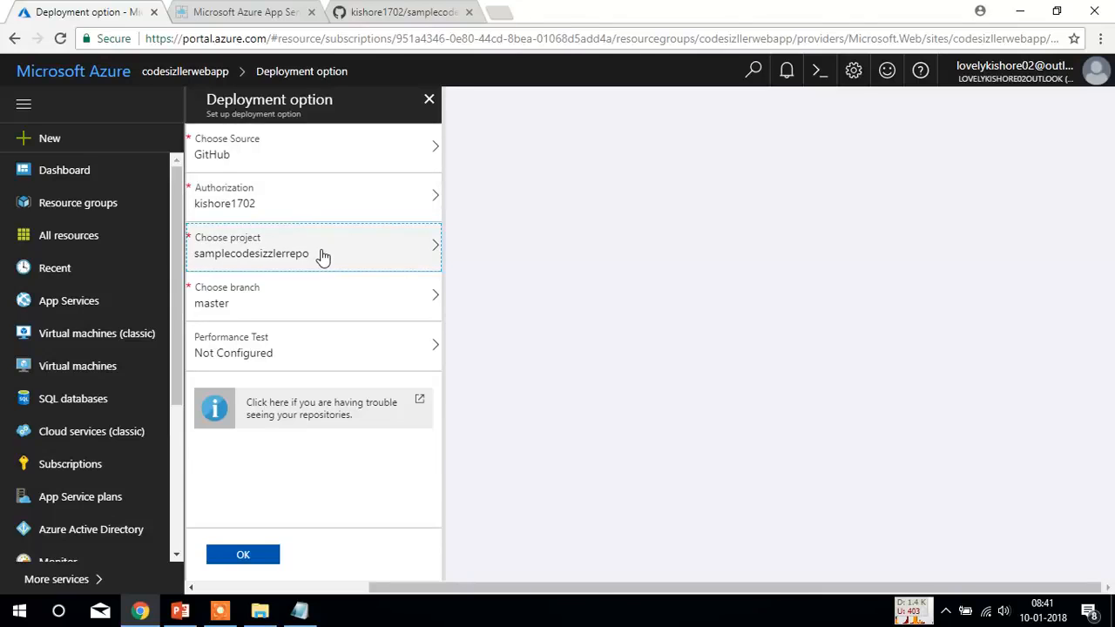
pyautogui.click(253, 310)
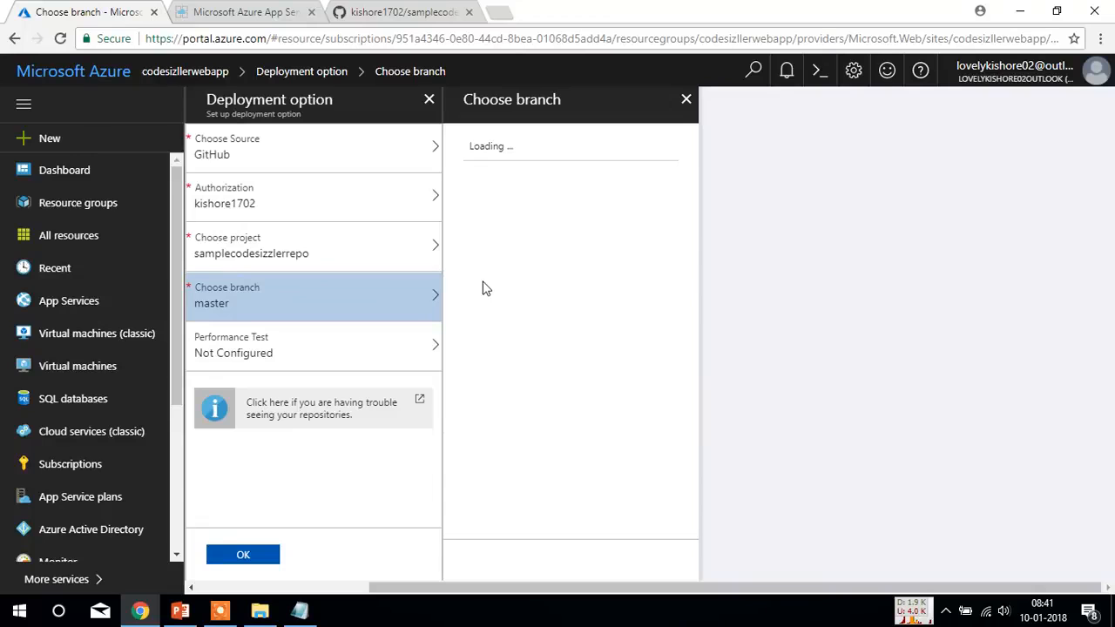
pyautogui.click(361, 10)
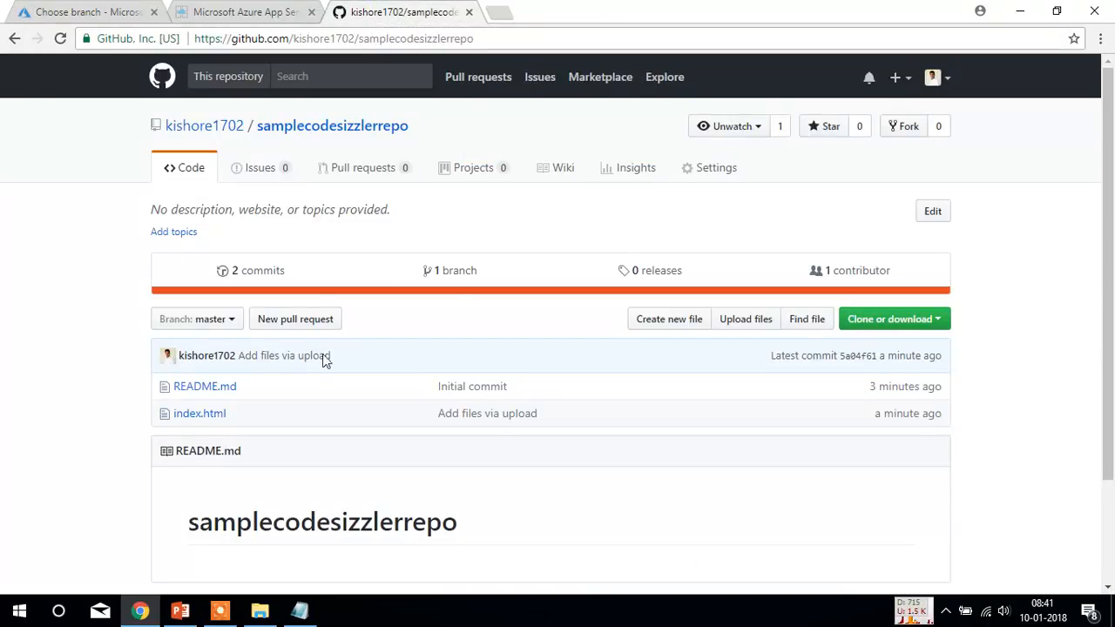
pyautogui.click(70, 12)
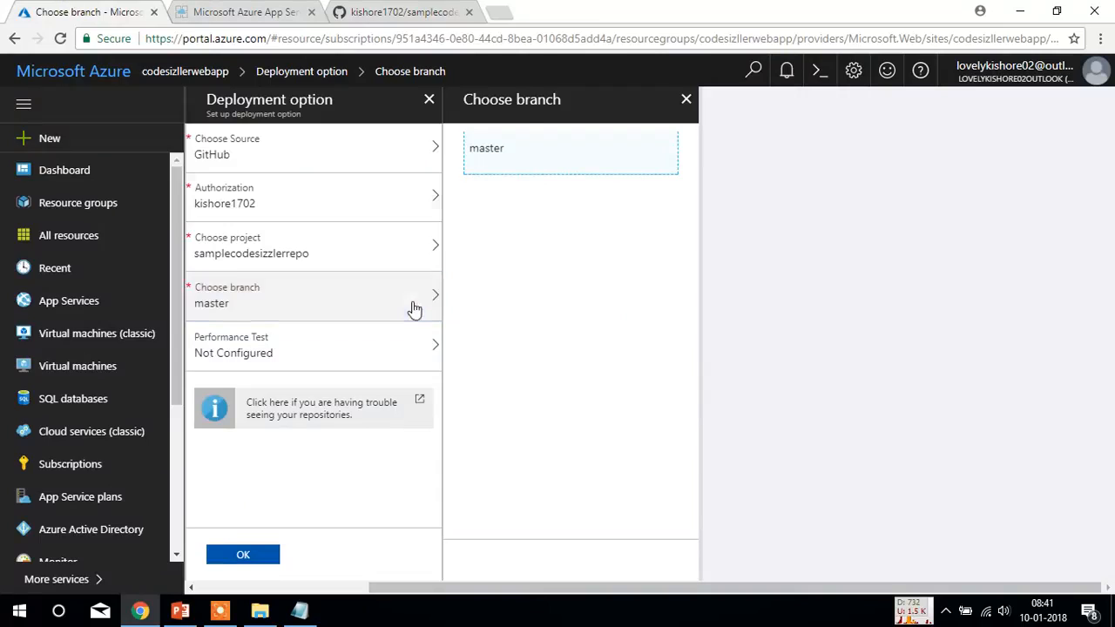
pyautogui.click(517, 163)
# - View the performance test settings without configuring them and confirm the GitHub deployment setup
pyautogui.click(327, 353)
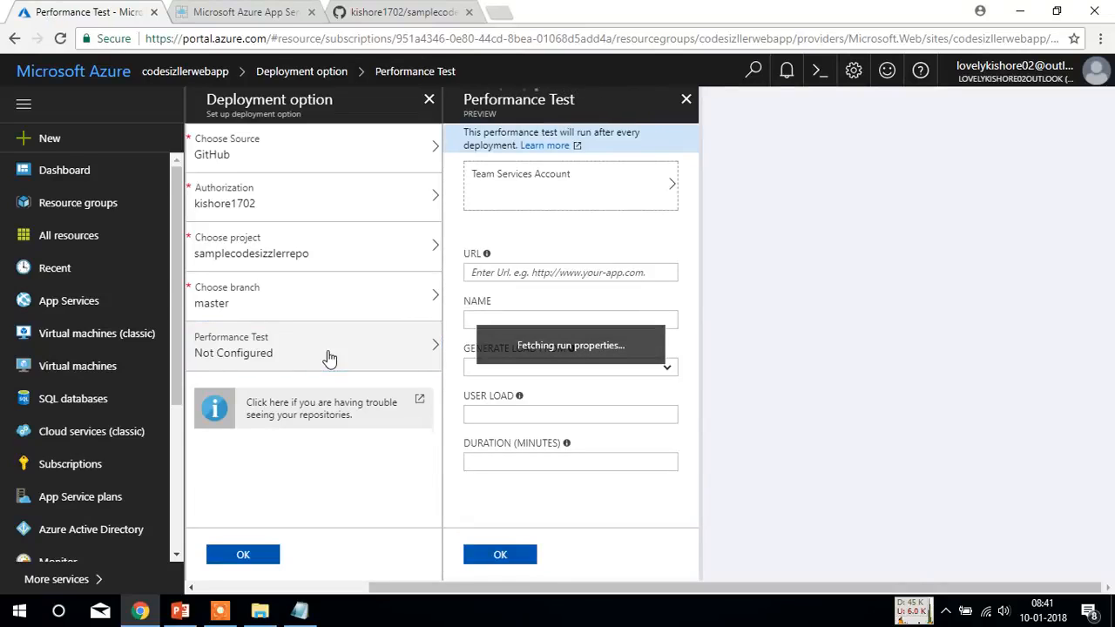
pyautogui.click(689, 103)
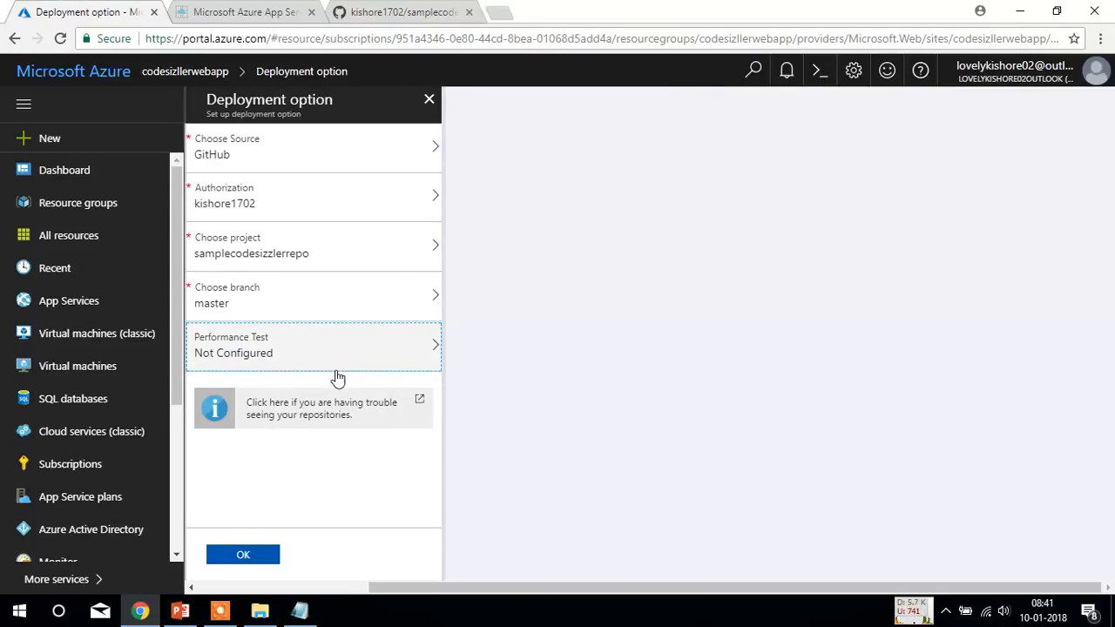
pyautogui.click(261, 562)
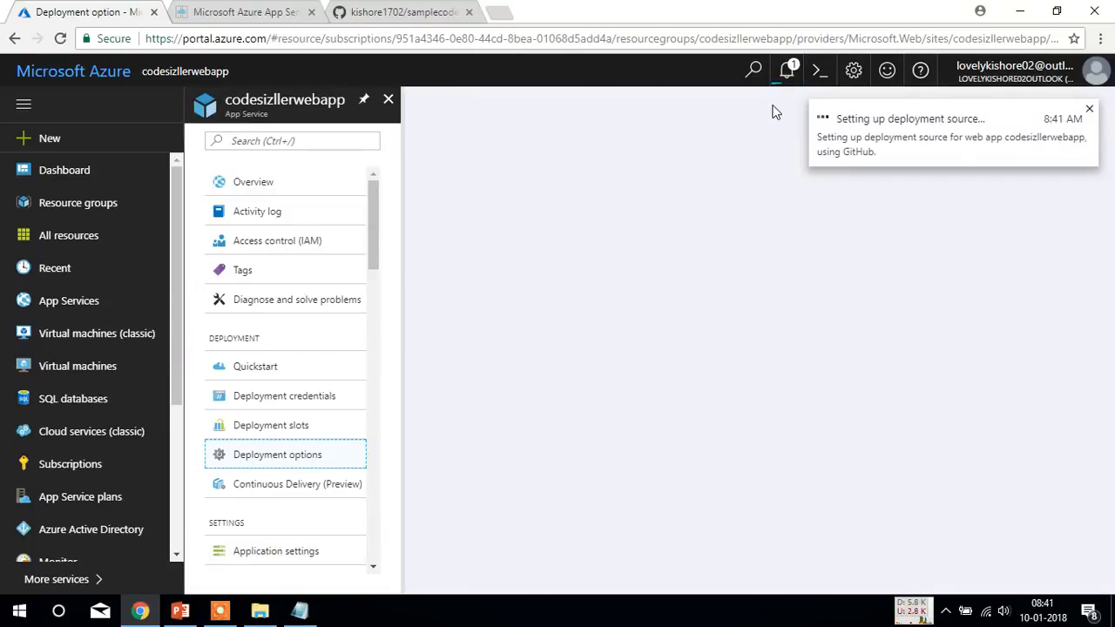
# - Check the portal notifications for the deployment source setup and reload the codesizllerwebapp.azurewebsites.net site
pyautogui.click(788, 74)
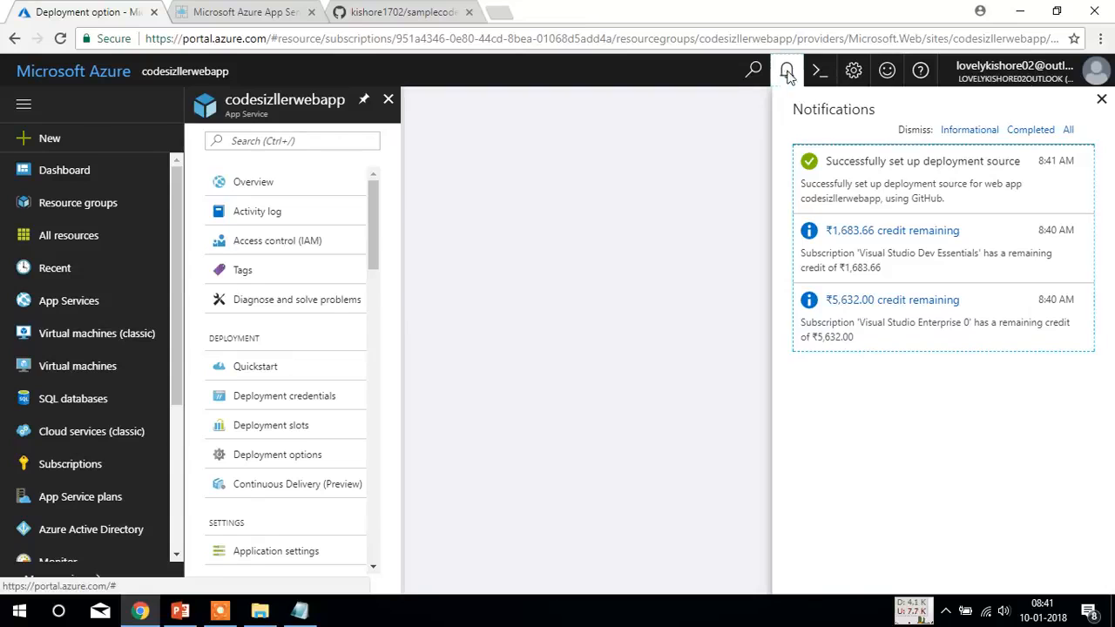
pyautogui.click(788, 73)
pyautogui.click(278, 10)
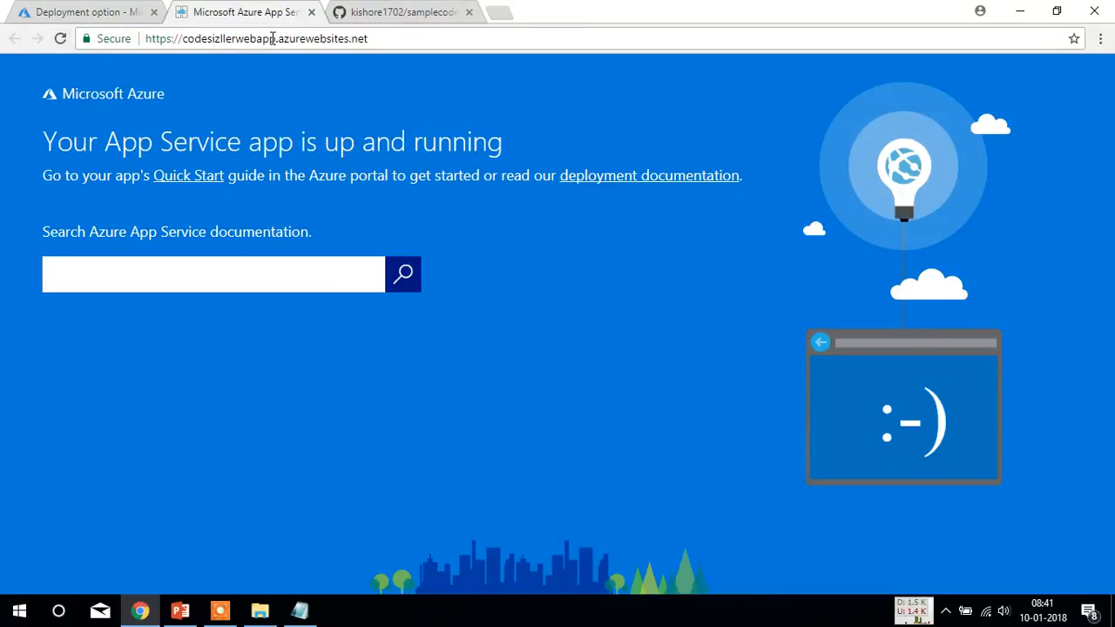
pyautogui.moveTo(411, 47); pyautogui.dragTo(199, 39)
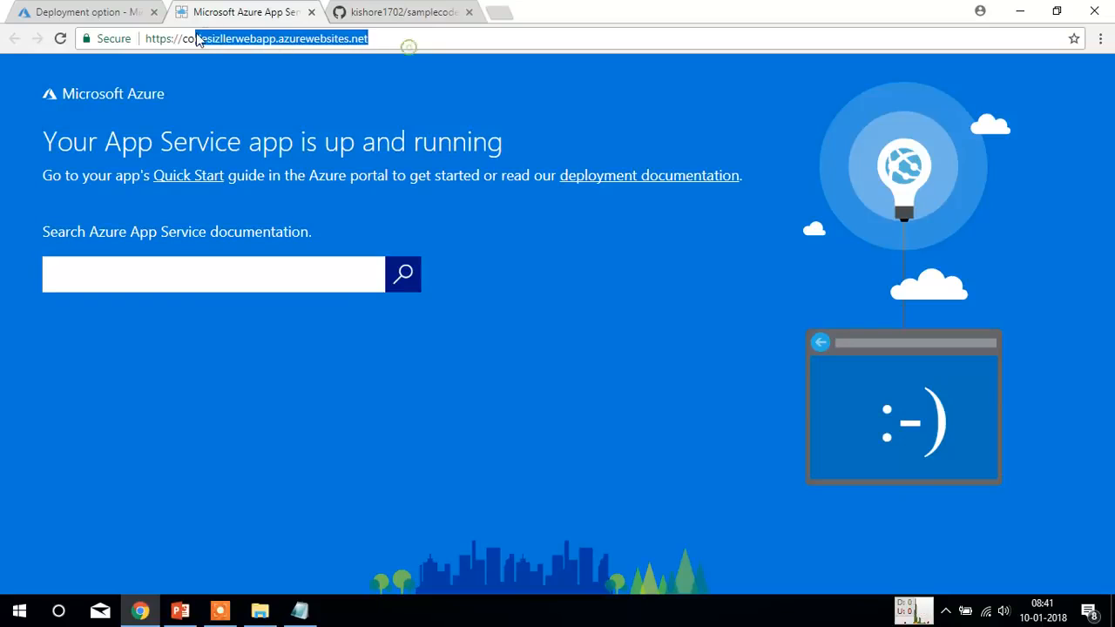
pyautogui.click(61, 41)
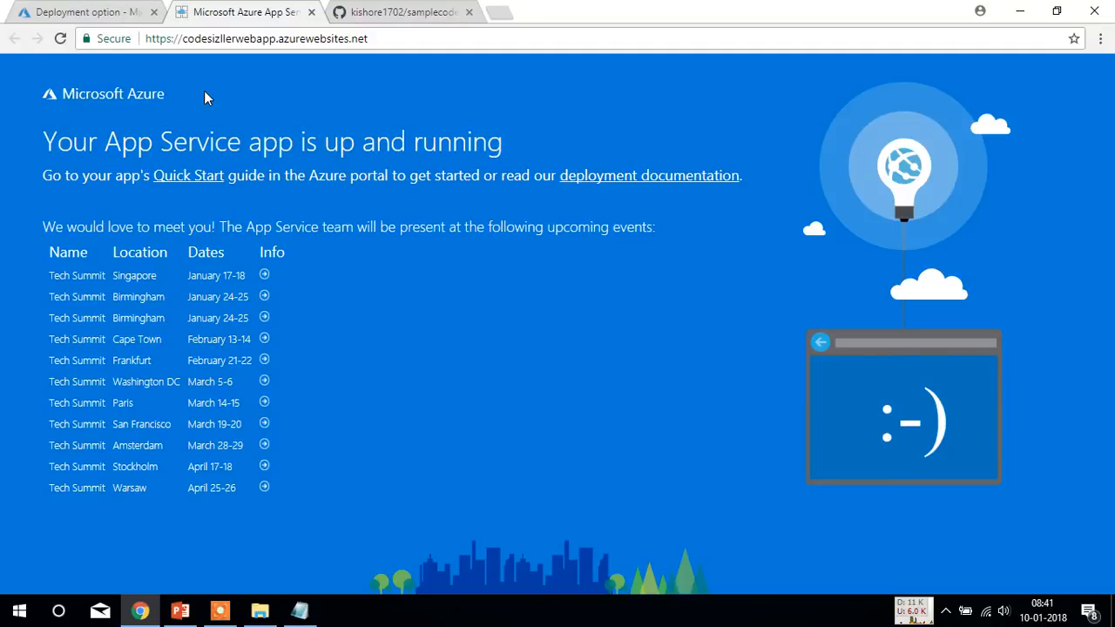
# - Synchronize the web app's deployment with the GitHub repository from its deployment options and confirm the request
pyautogui.click(92, 9)
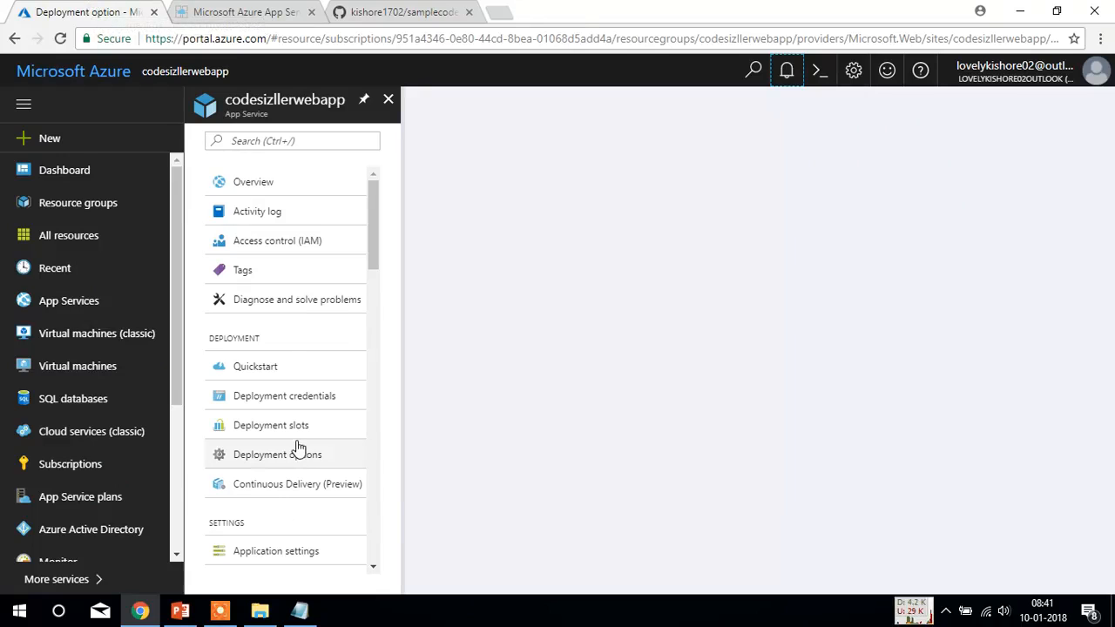
pyautogui.click(346, 465)
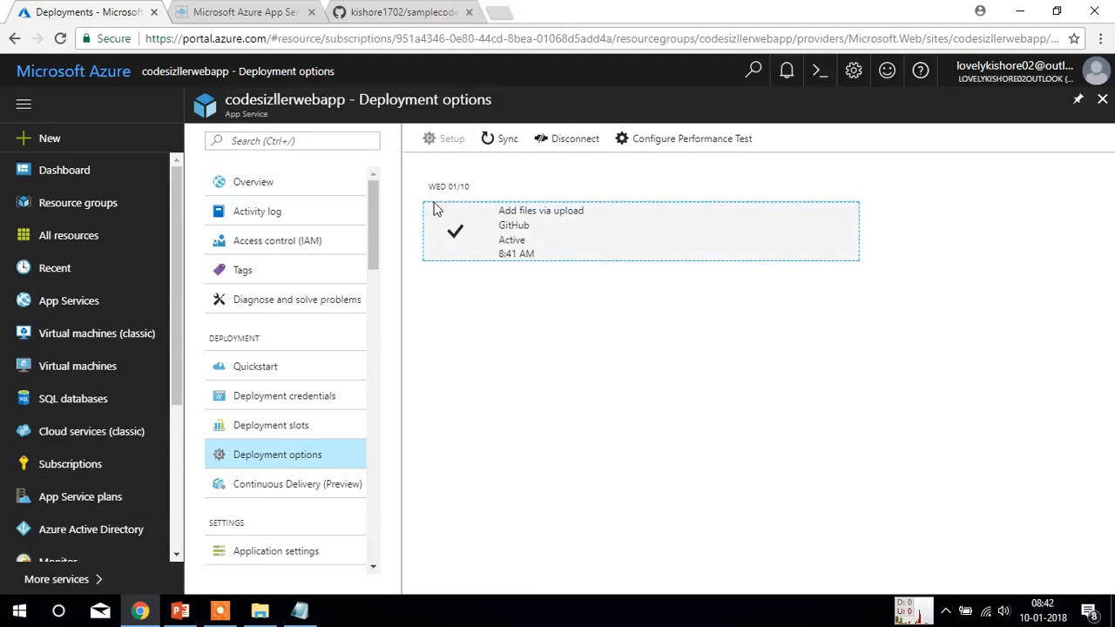
pyautogui.click(503, 141)
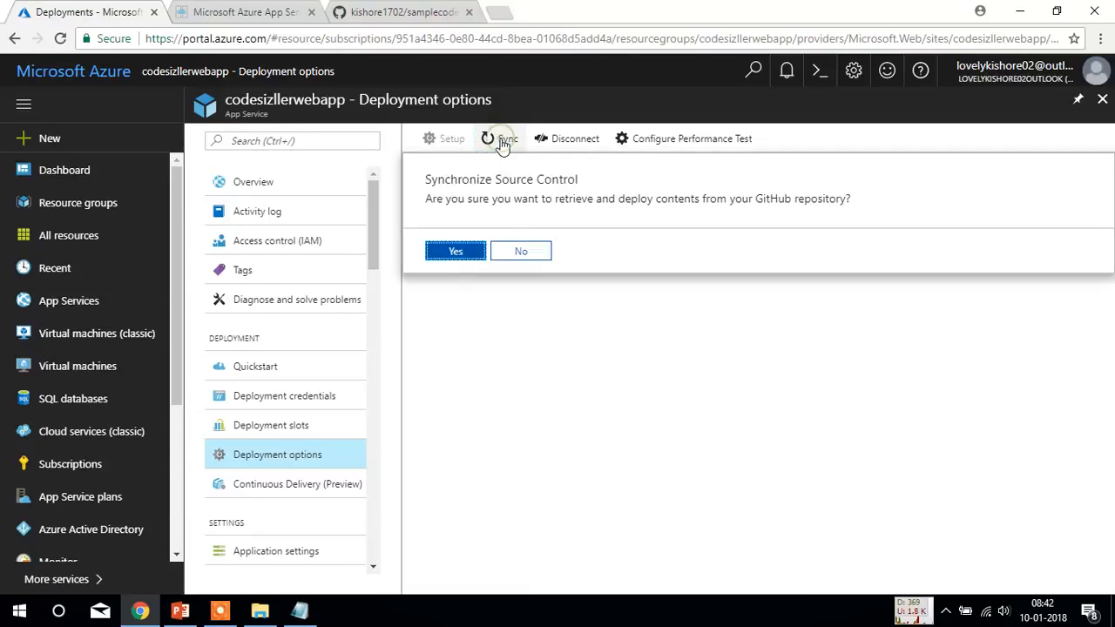
pyautogui.click(466, 256)
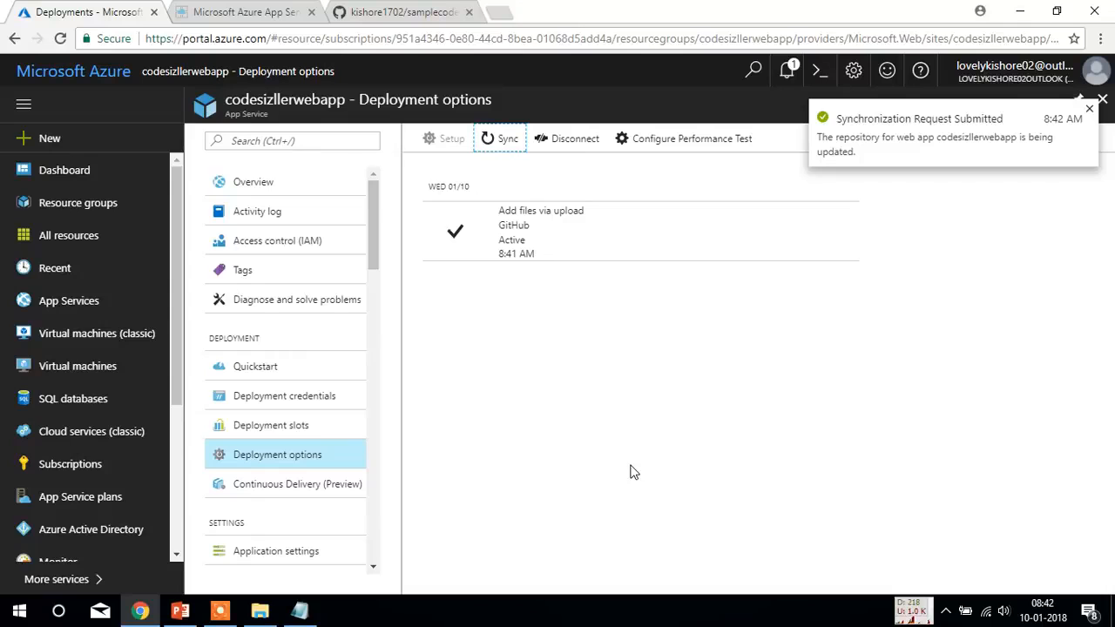
# - Reload the codesizllerwebapp.azurewebsites.net site and check the text on the deployed page
pyautogui.click(235, 11)
pyautogui.click(57, 40)
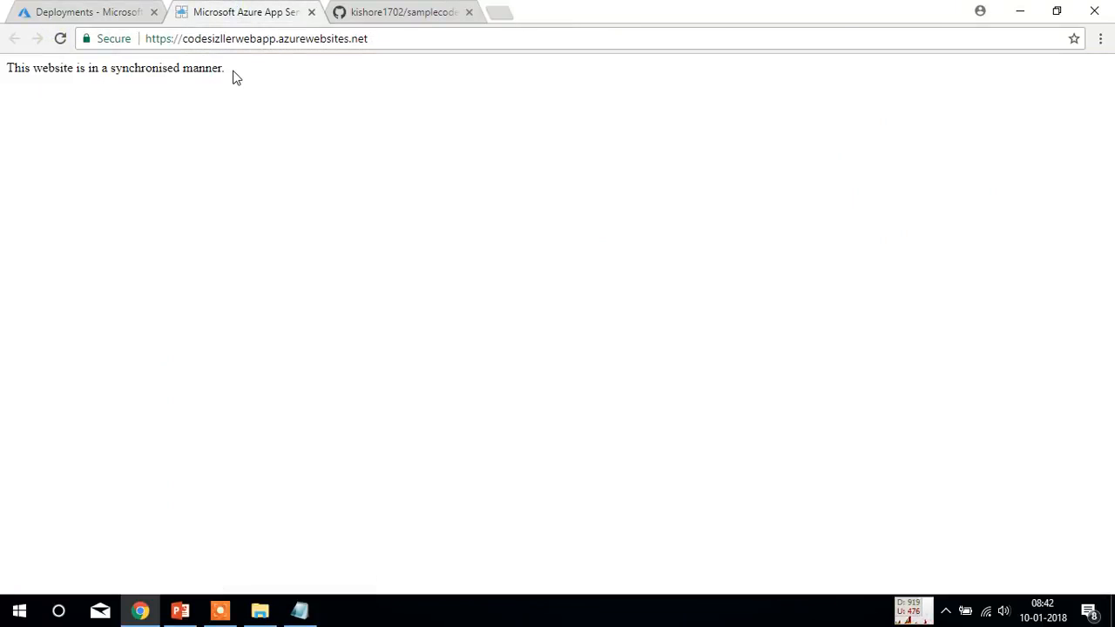
pyautogui.moveTo(2, 73); pyautogui.dragTo(246, 69)
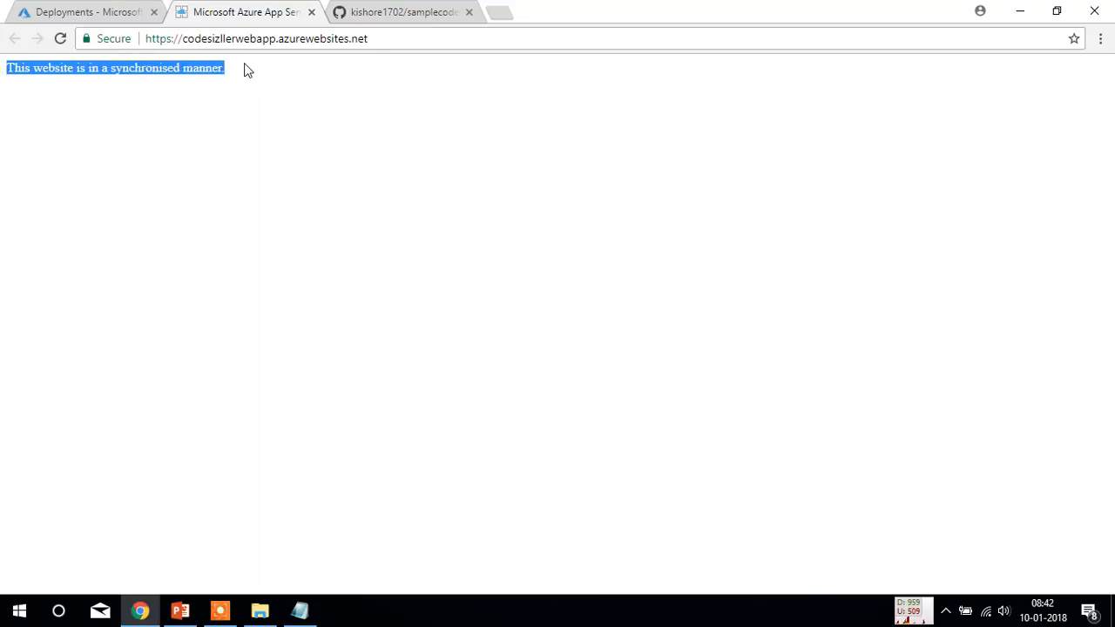
pyautogui.click(246, 70)
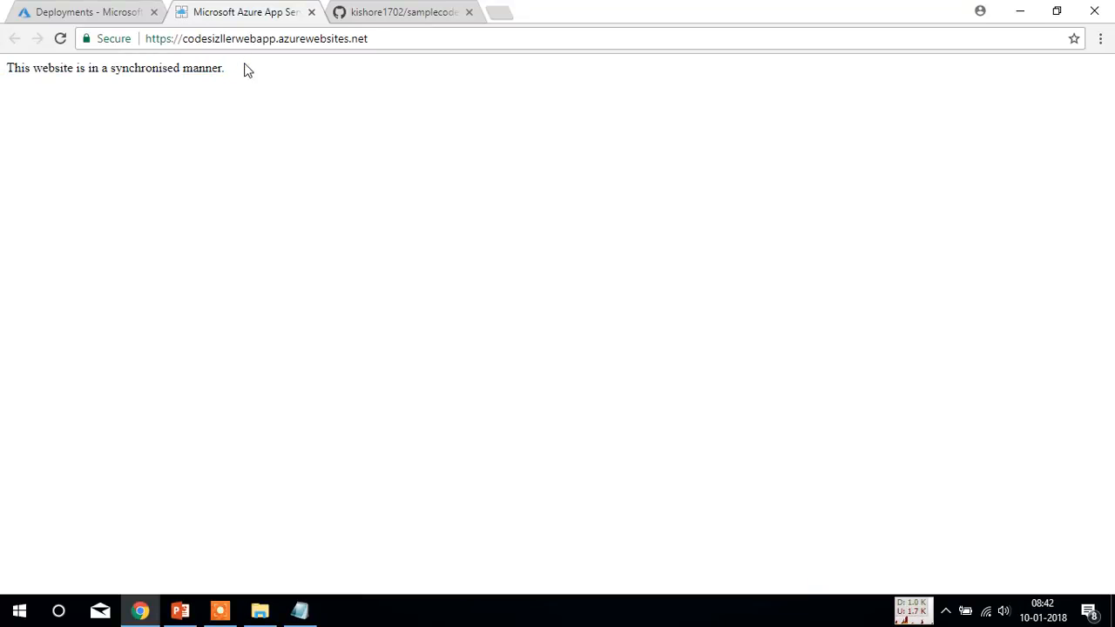
# - Open the index HTML file from the Documents folder in Notepad without making Notepad the default app
pyautogui.click(299, 610)
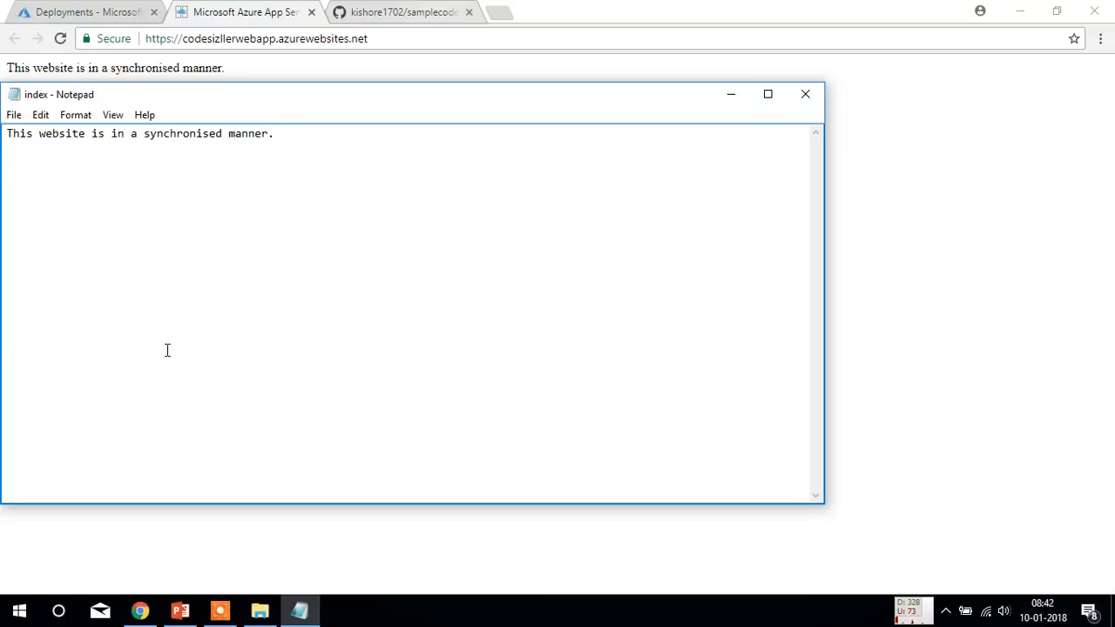
pyautogui.click(259, 610)
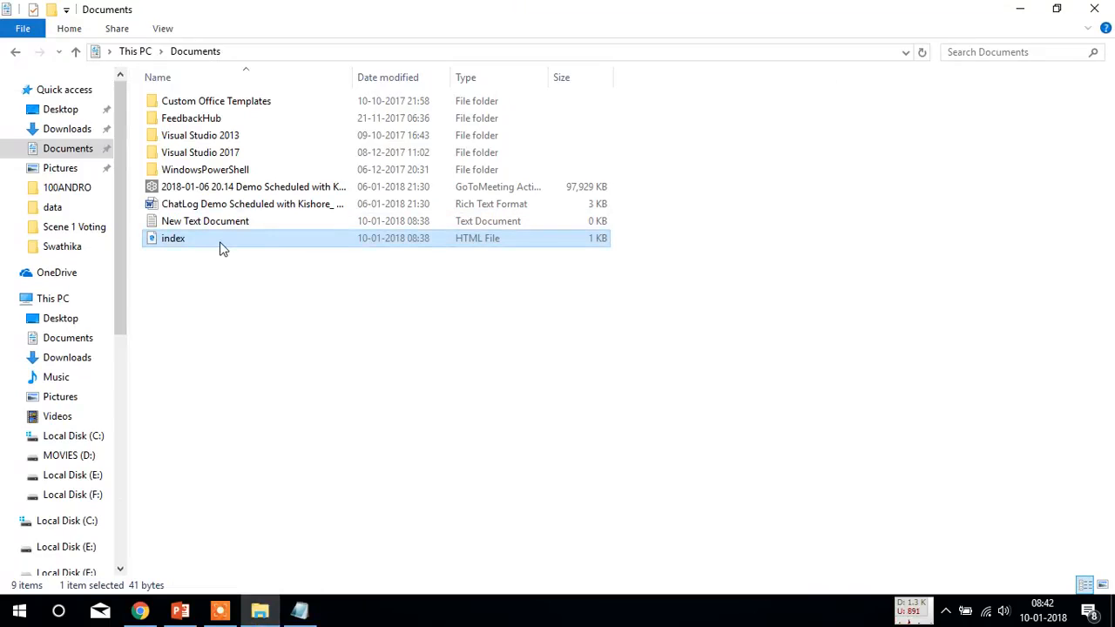
pyautogui.rightClick(221, 249)
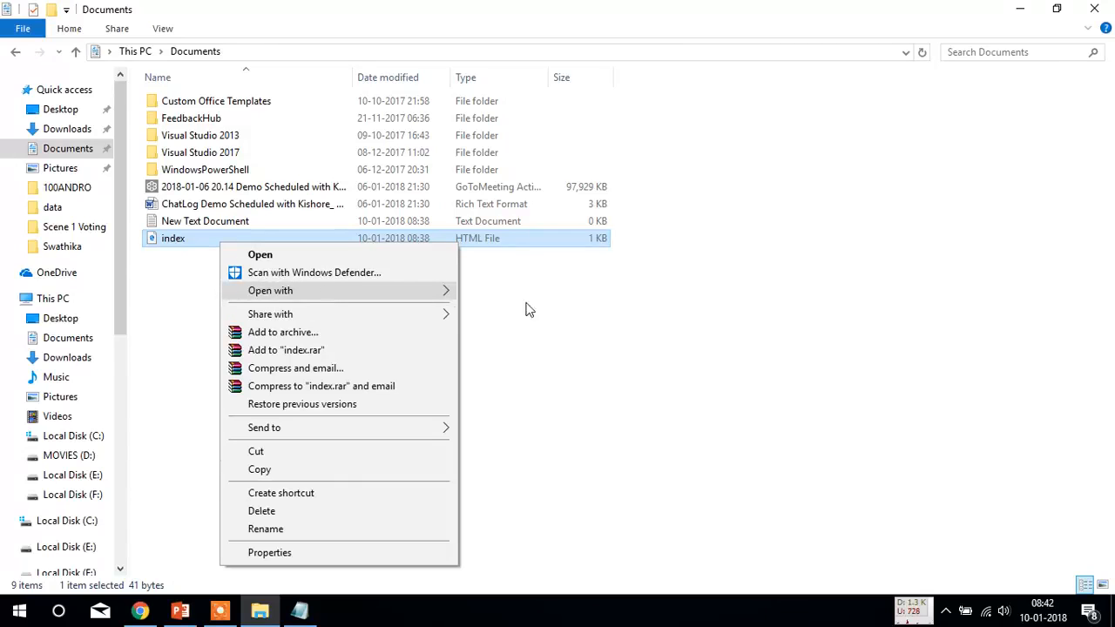
pyautogui.moveTo(324, 290)
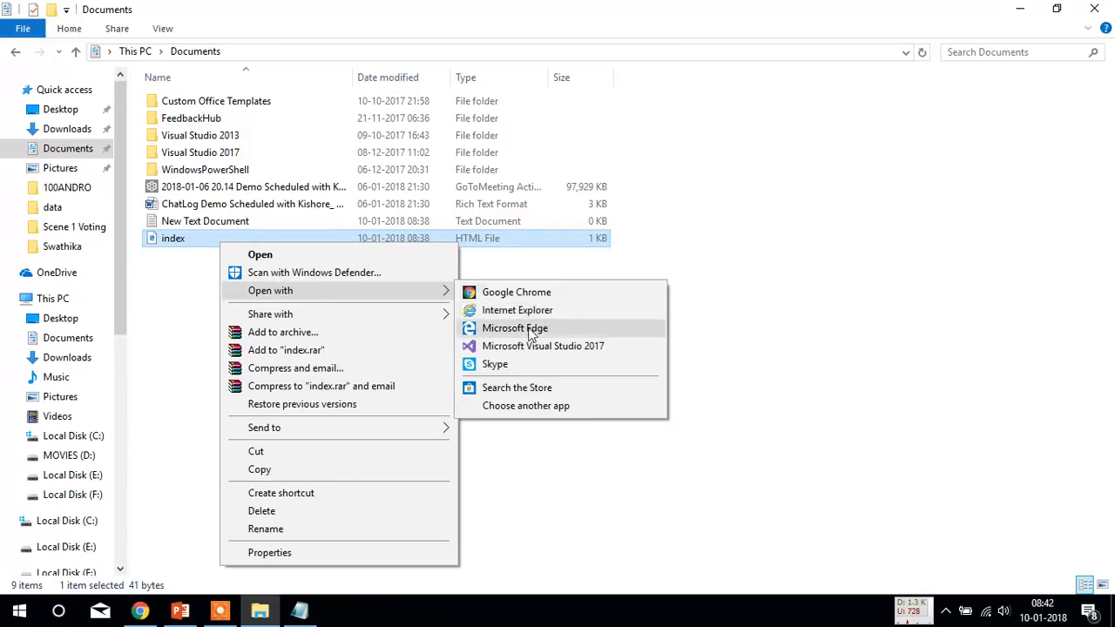
pyautogui.click(526, 406)
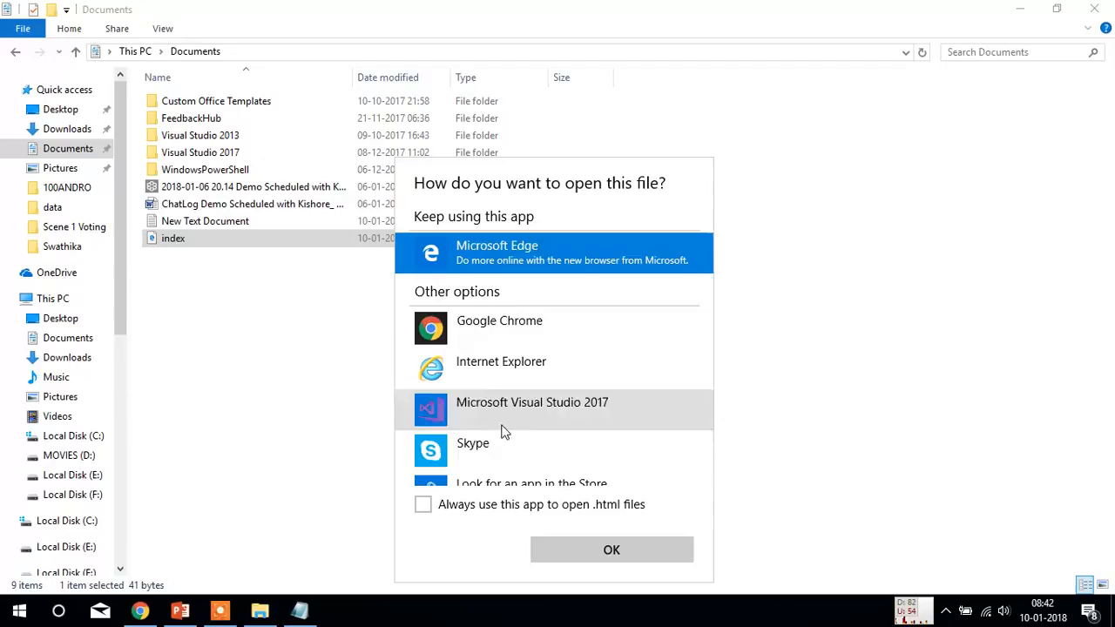
pyautogui.scroll(-2, 616, 368)
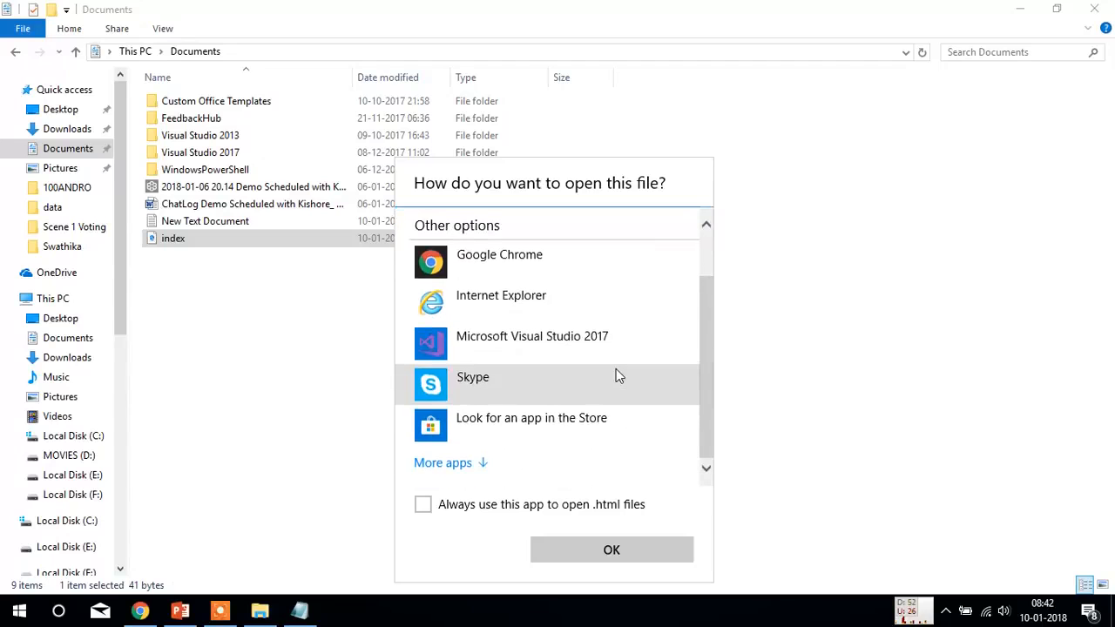
pyautogui.click(471, 469)
pyautogui.scroll(-3, 469, 434)
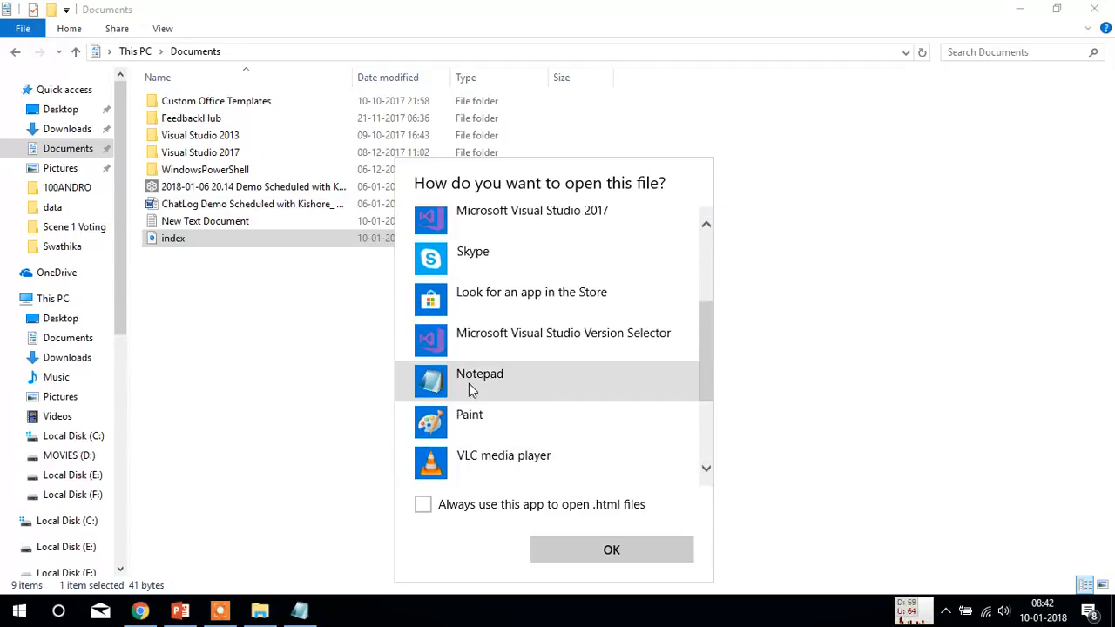
pyautogui.doubleClick(469, 383)
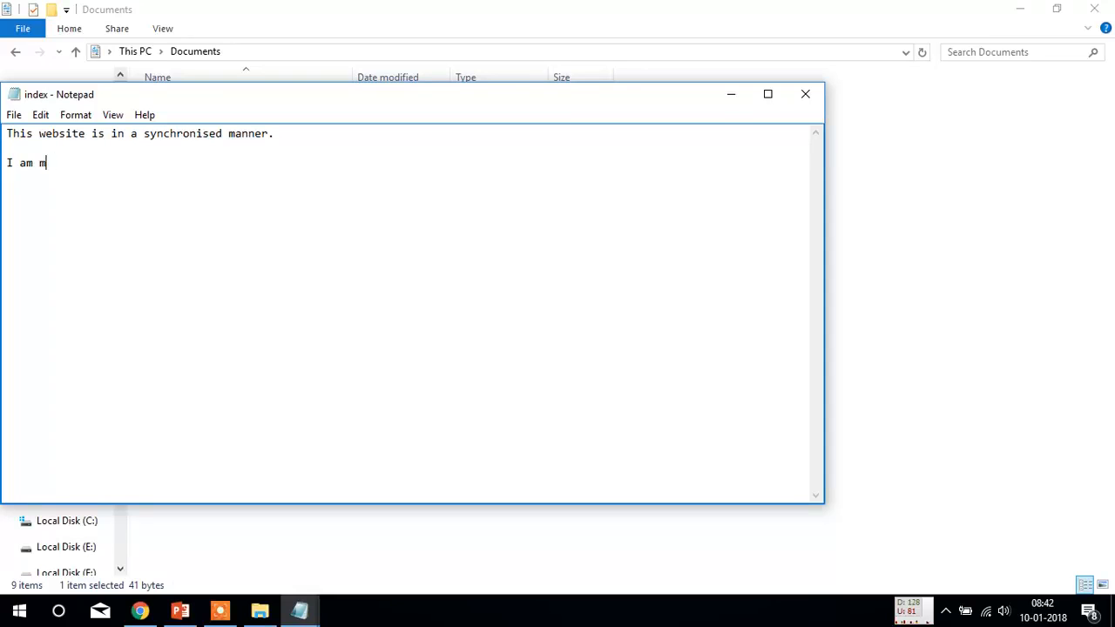
# - Add the line "I am making a small change." below the existing text, save the index file and minimize Notepad
pyautogui.write('ng ')
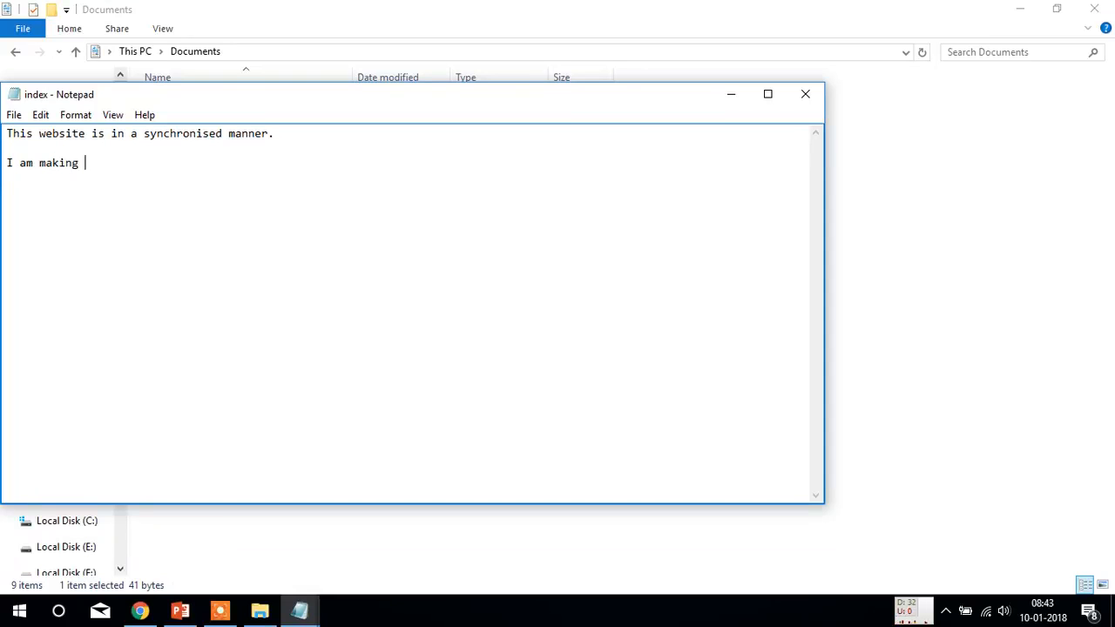
pyautogui.write('a small change.')
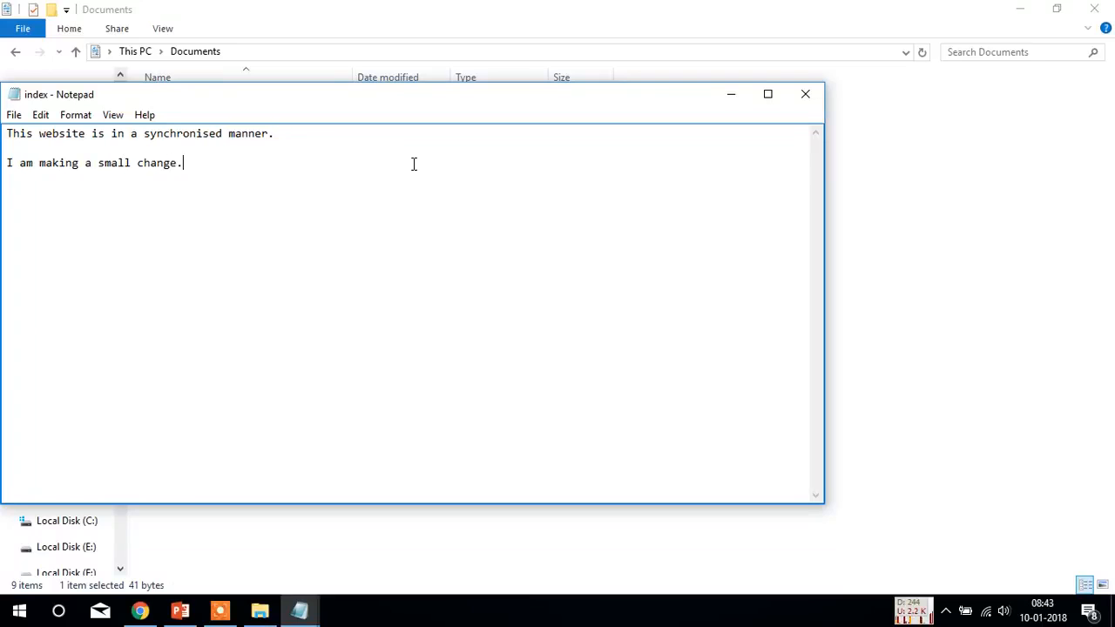
pyautogui.hotkey('ctrl', 's')
pyautogui.click(739, 95)
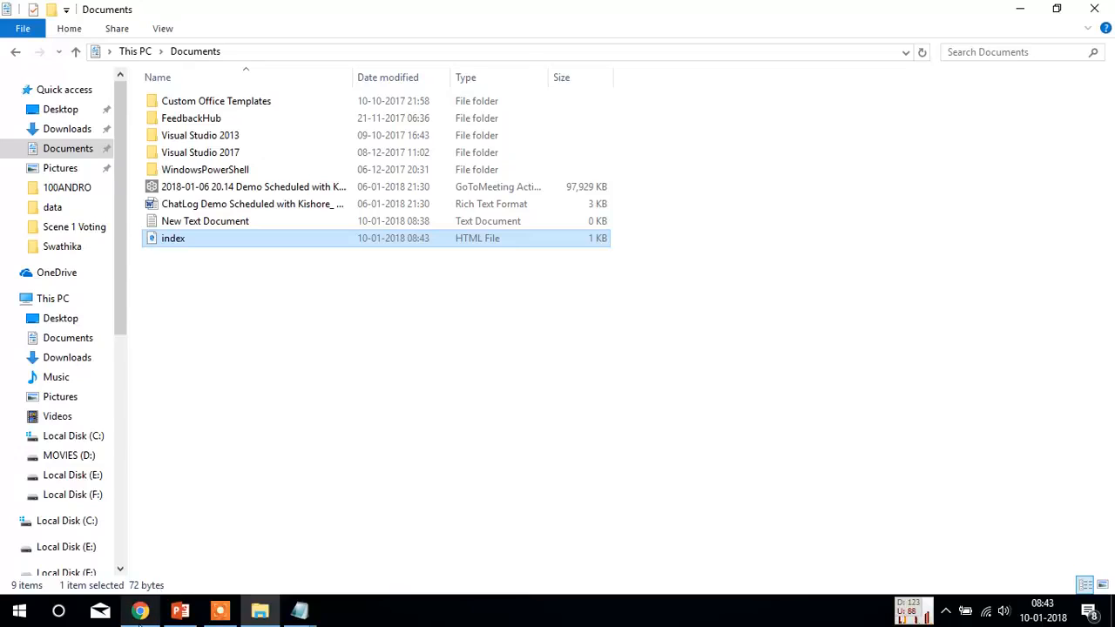
# - Switch to the samplecodesizzlerrepo repository on GitHub in Chrome and open its index.html to view the committed content
pyautogui.click(139, 611)
pyautogui.click(349, 19)
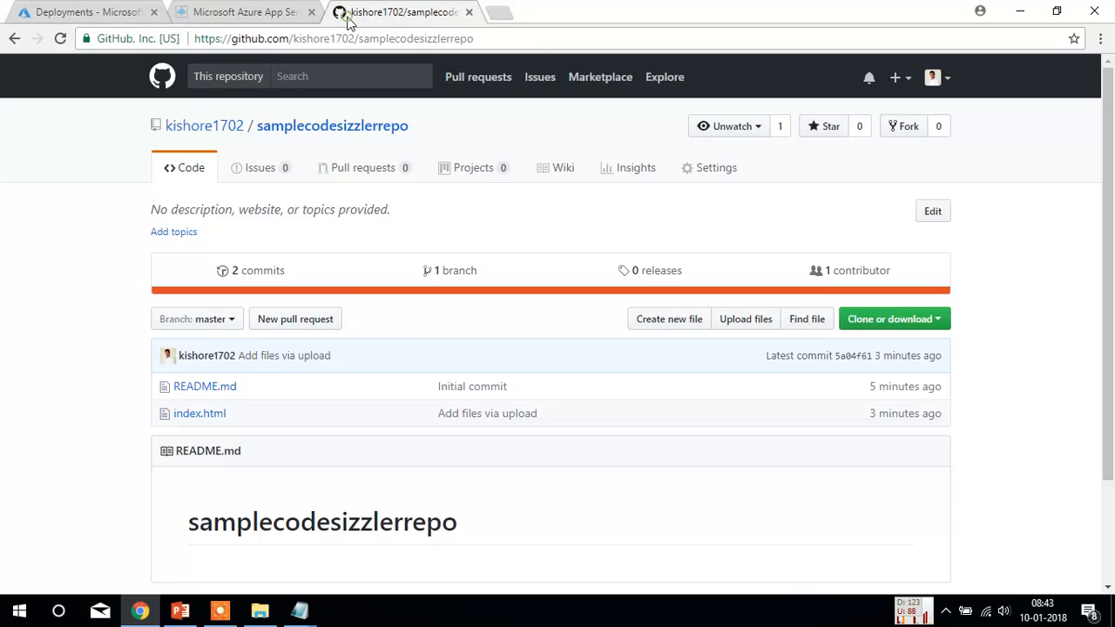
pyautogui.click(207, 415)
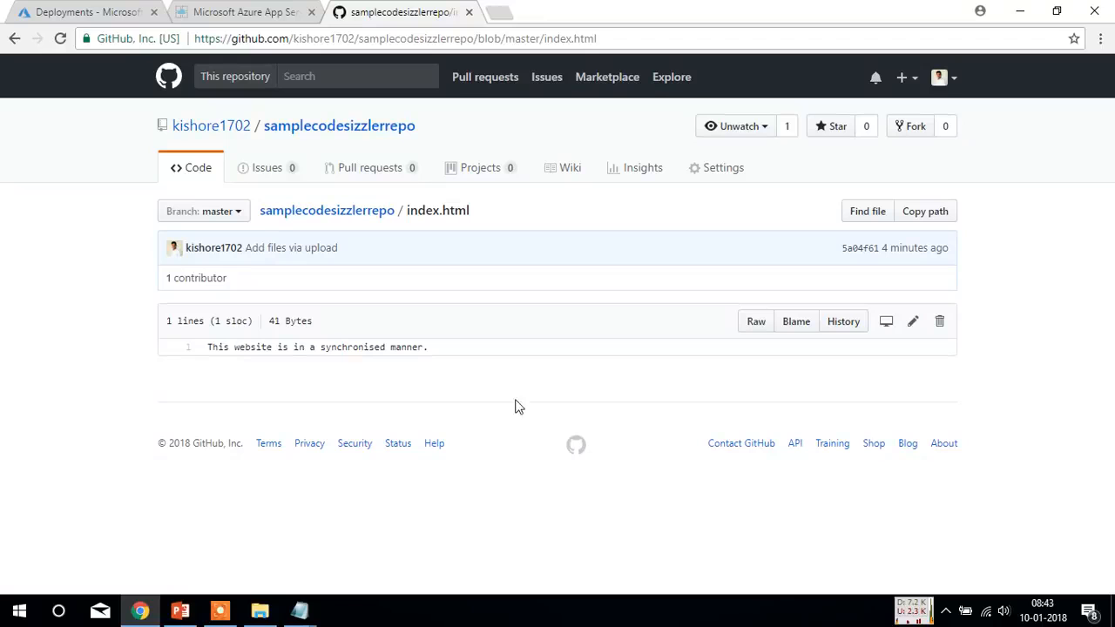
# - Edit index.html on GitHub by adding "I made some changes." on line 3 and commit the change directly to the master branch
pyautogui.click(915, 322)
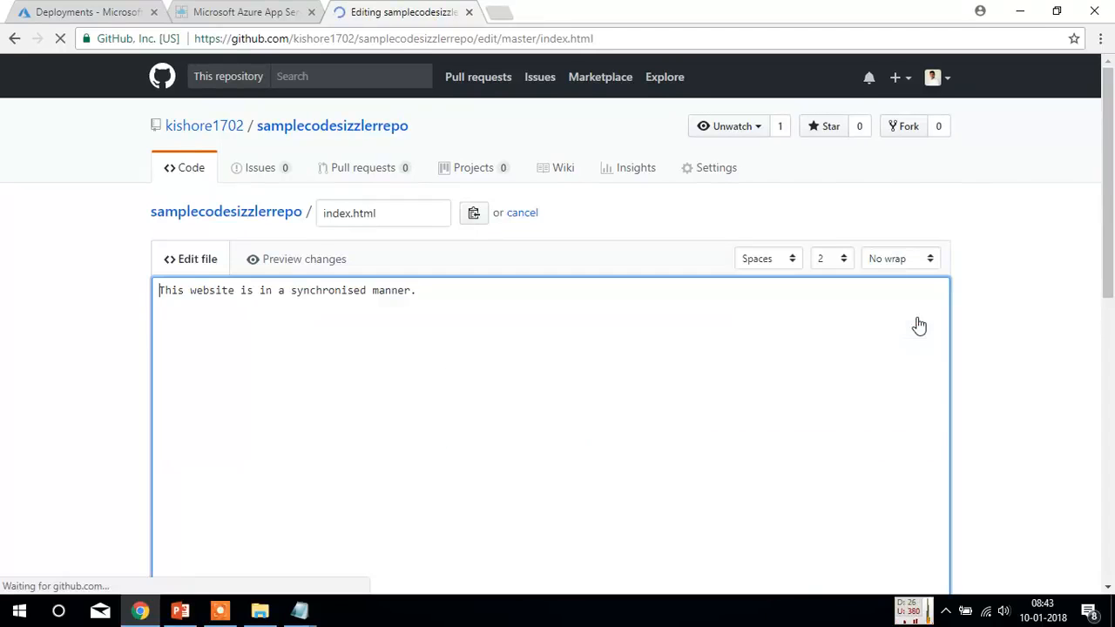
pyautogui.click(604, 287)
pyautogui.press('Return')
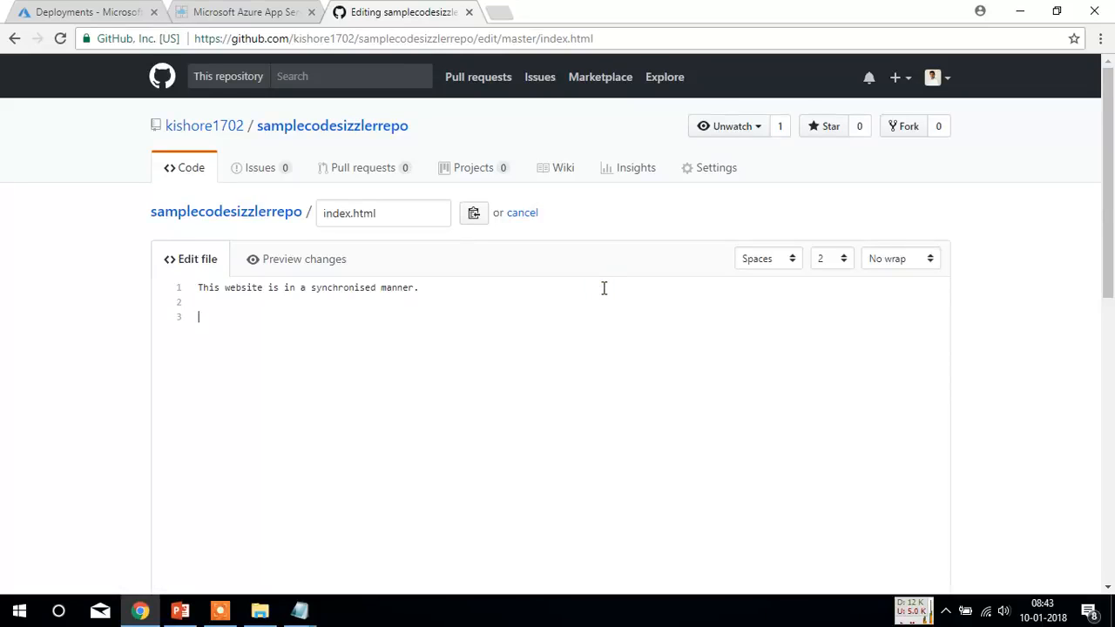
pyautogui.write('made some changes.')
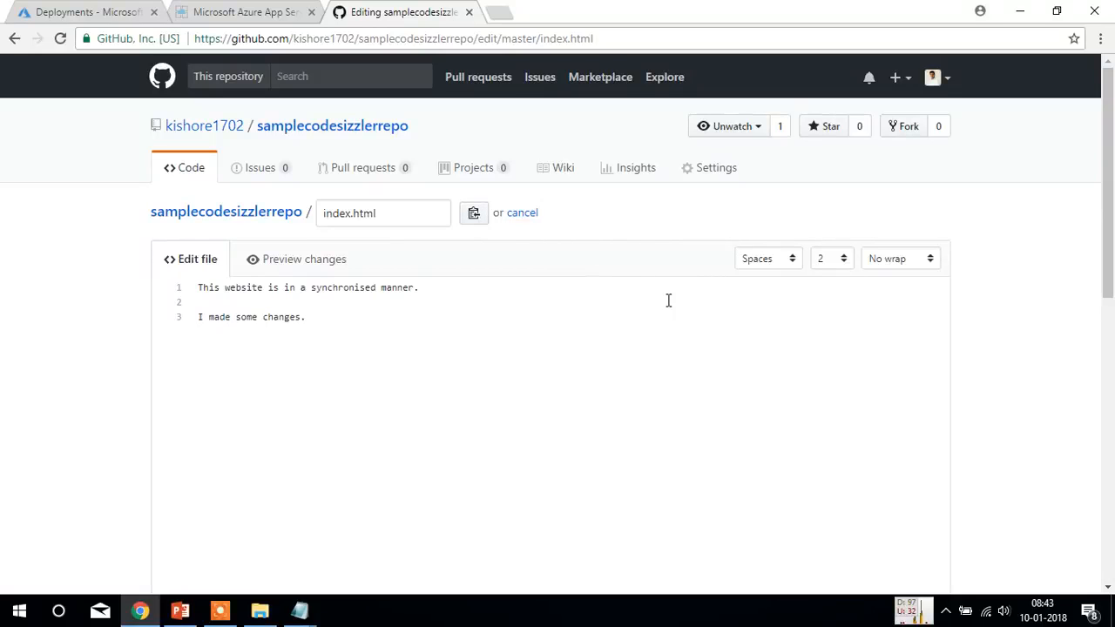
pyautogui.moveTo(1112, 272); pyautogui.dragTo(1110, 575)
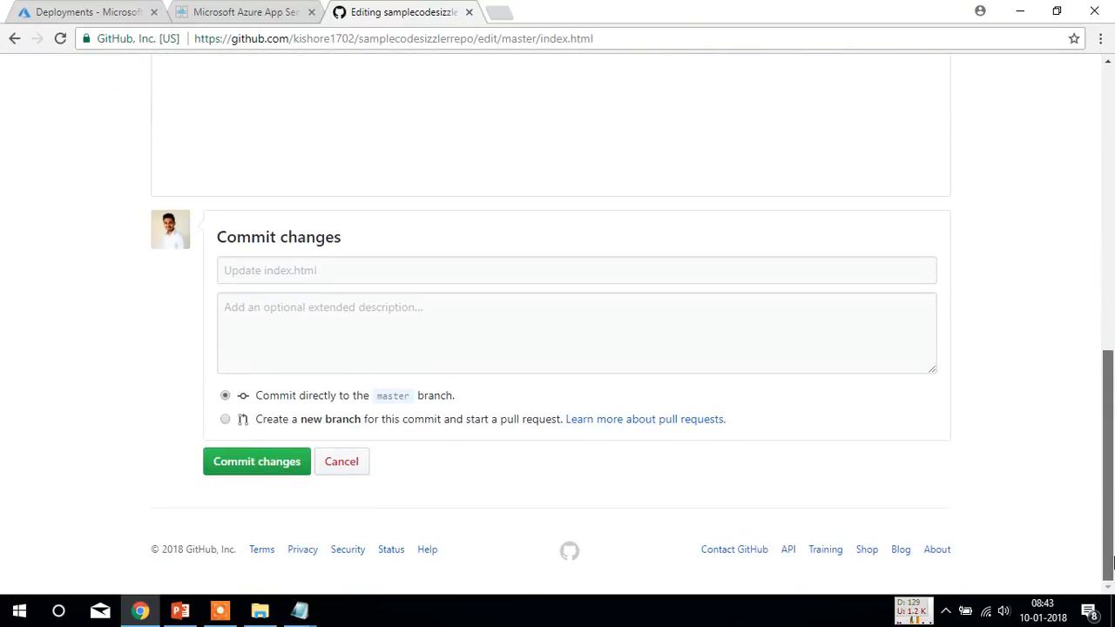
pyautogui.click(250, 475)
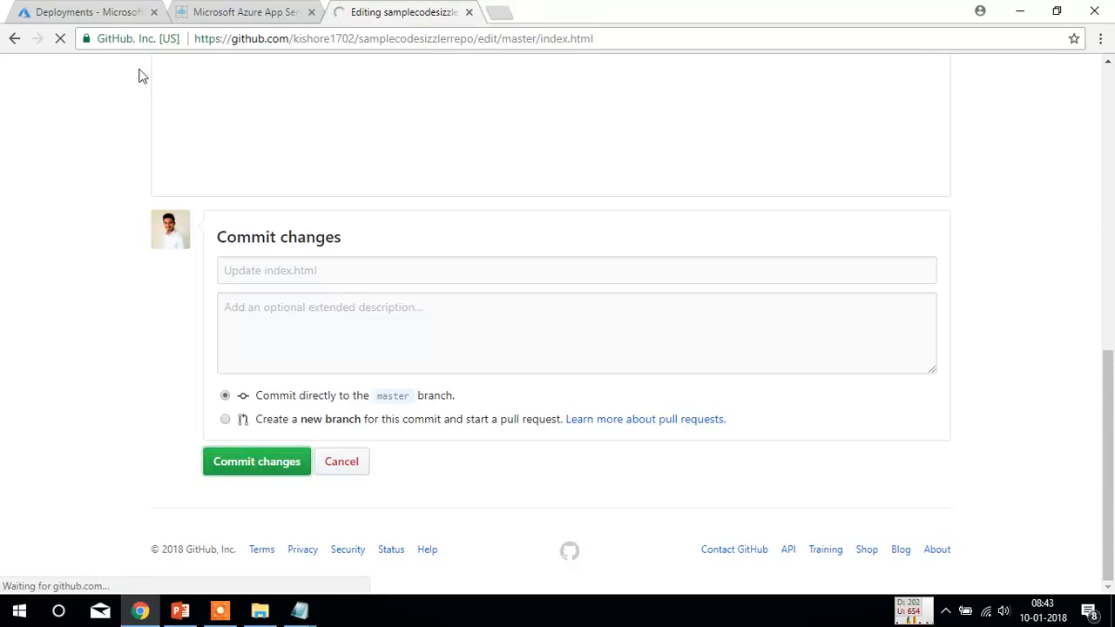
# - Check the Azure deployment list and the committed index.html on GitHub, and reload the codesizllerwebapp.azurewebsites.net site to read its text
pyautogui.click(74, 10)
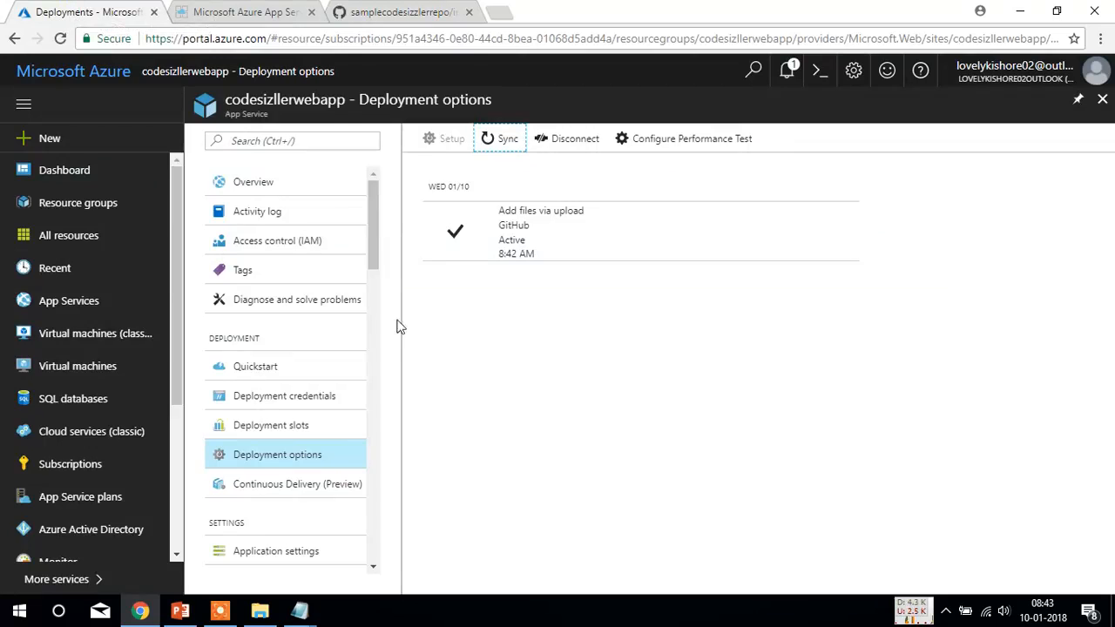
pyautogui.click(405, 12)
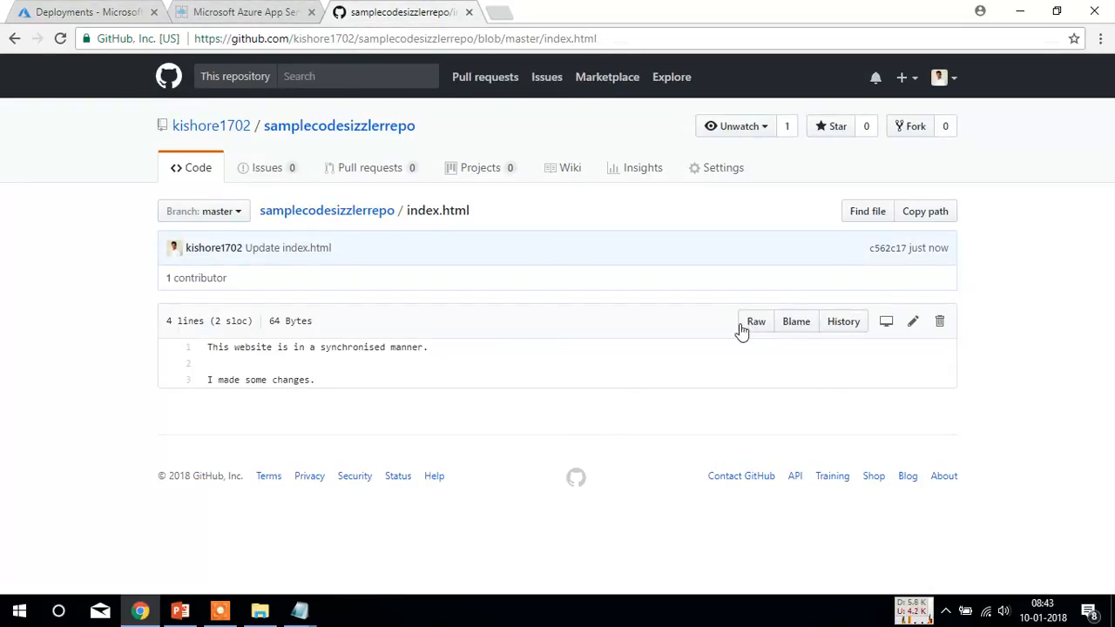
pyautogui.click(228, 9)
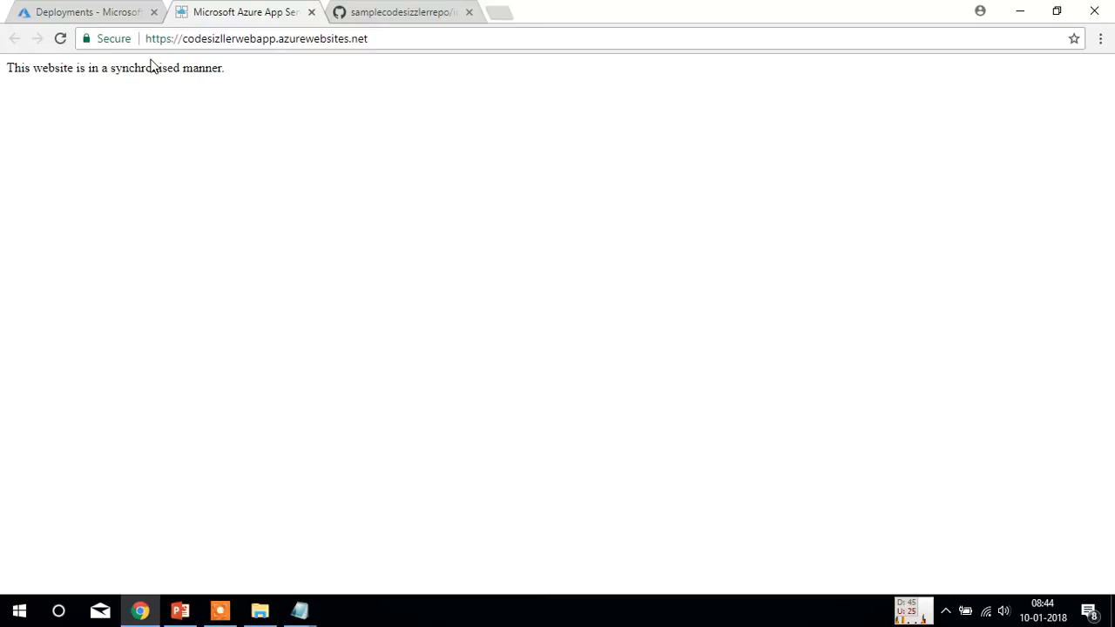
pyautogui.click(60, 39)
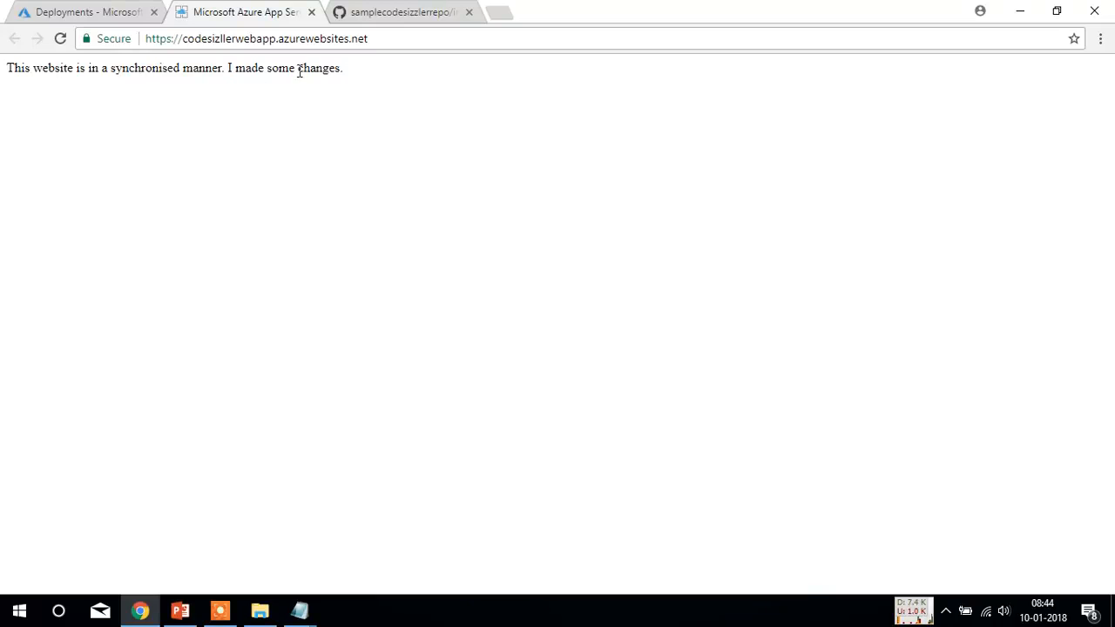
# - Compare the committed index.html on GitHub with the deployed page and review the web app's deployment history in the Azure portal
pyautogui.click(436, 10)
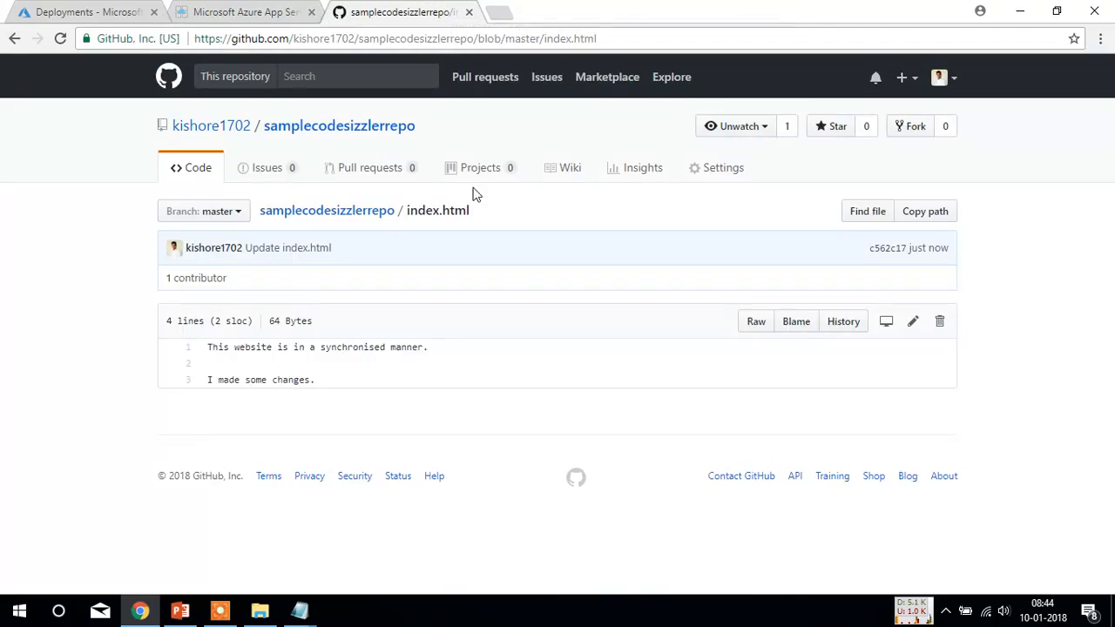
pyautogui.click(201, 11)
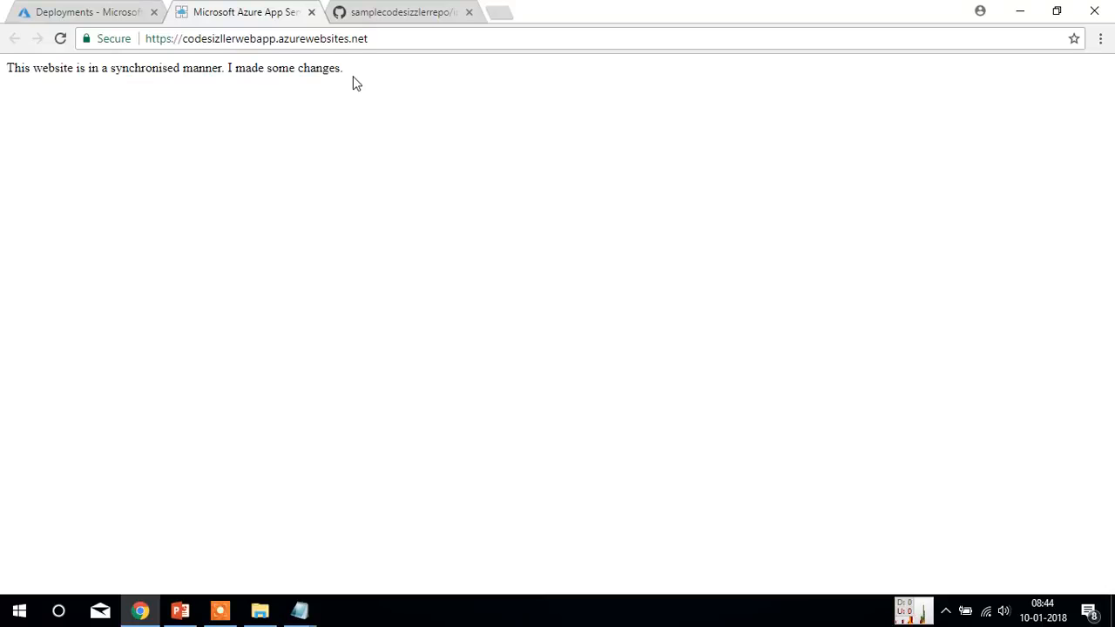
pyautogui.click(404, 10)
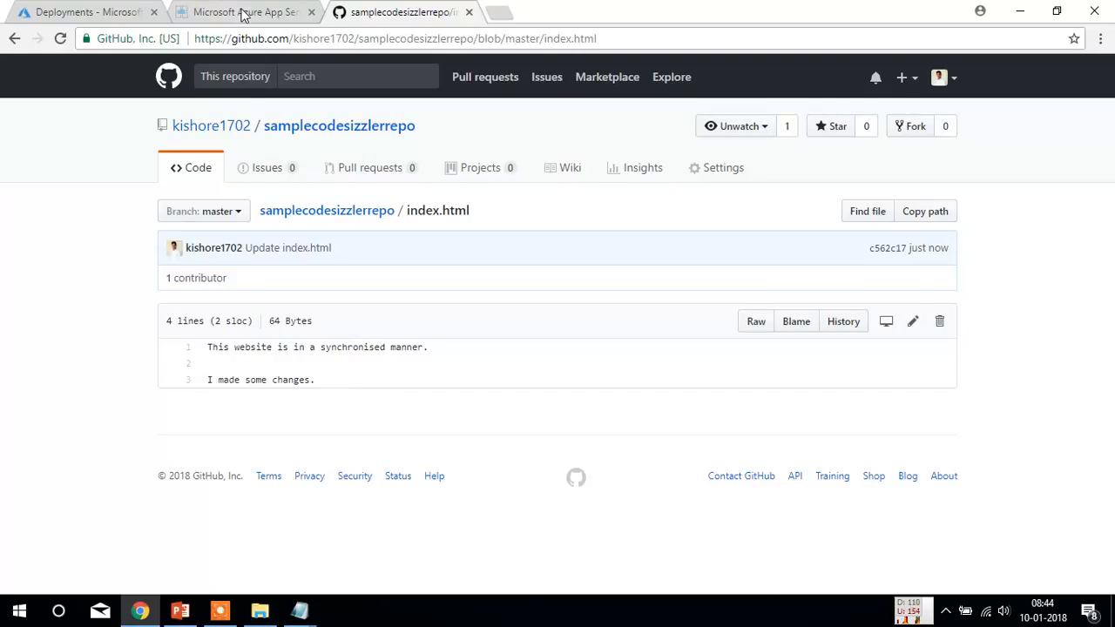
pyautogui.click(106, 5)
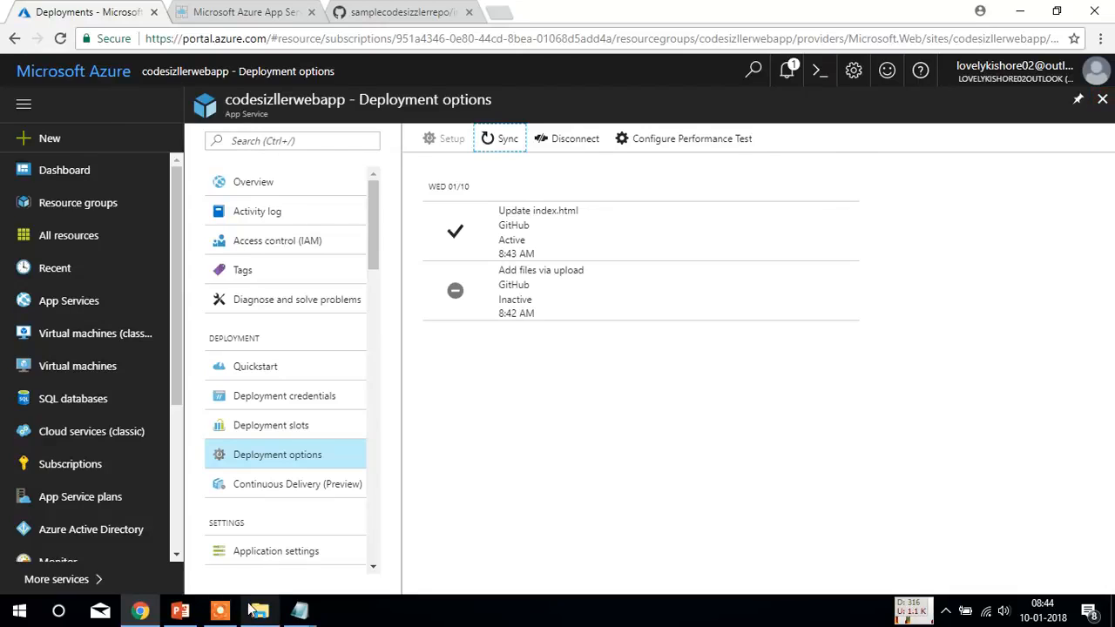
# - Switch to the WebApps presentation in PowerPoint and start the slide show from the WebApp slide
pyautogui.click(181, 611)
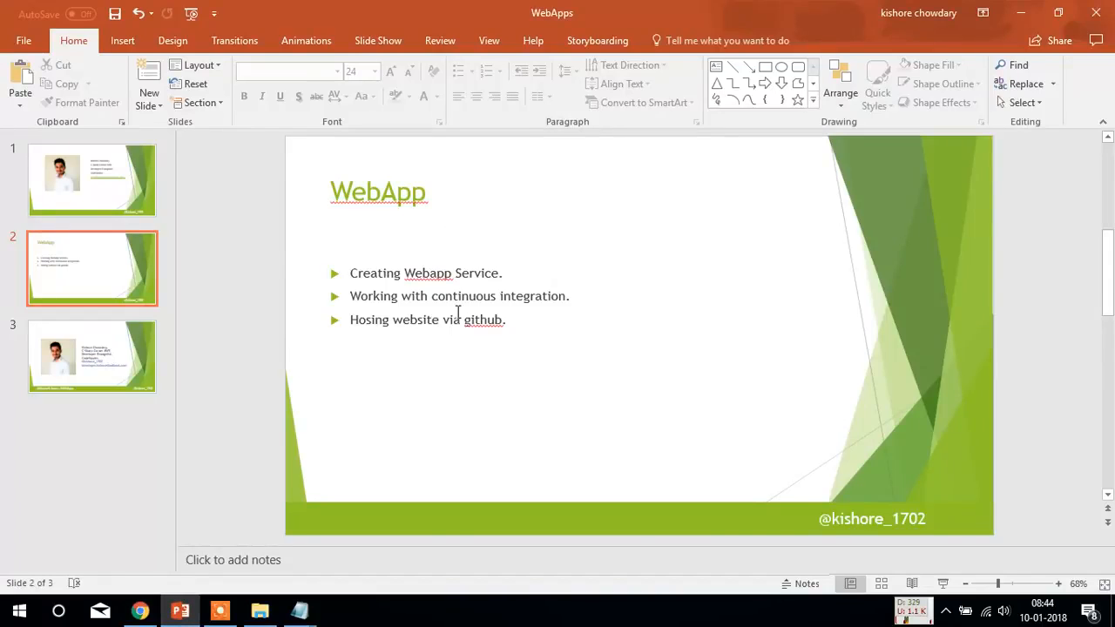
pyautogui.hotkey('shift', 'F5')
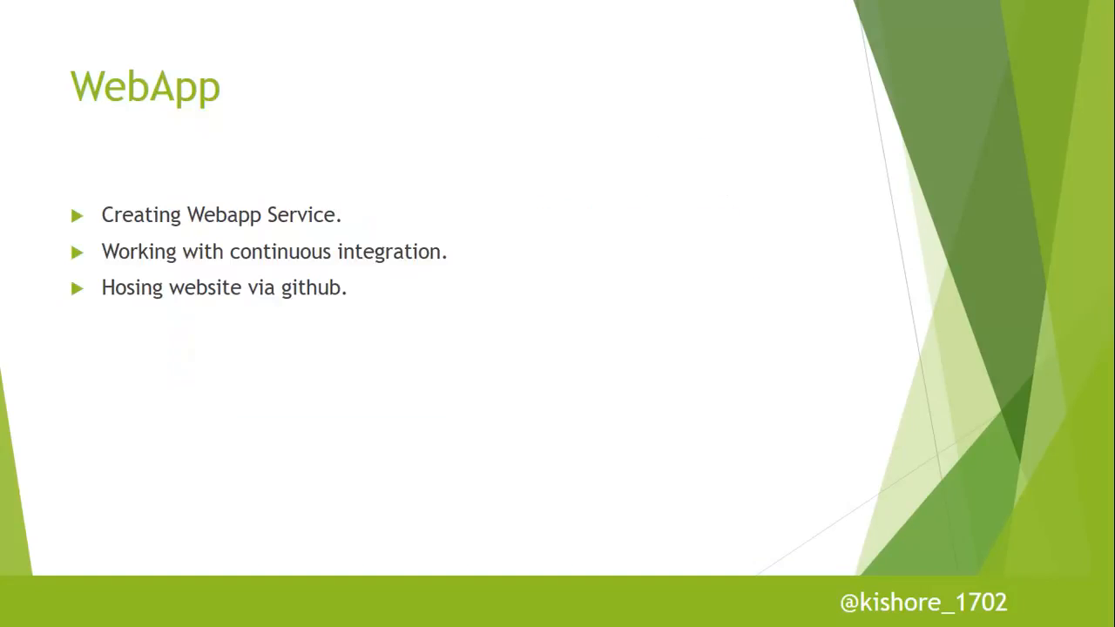